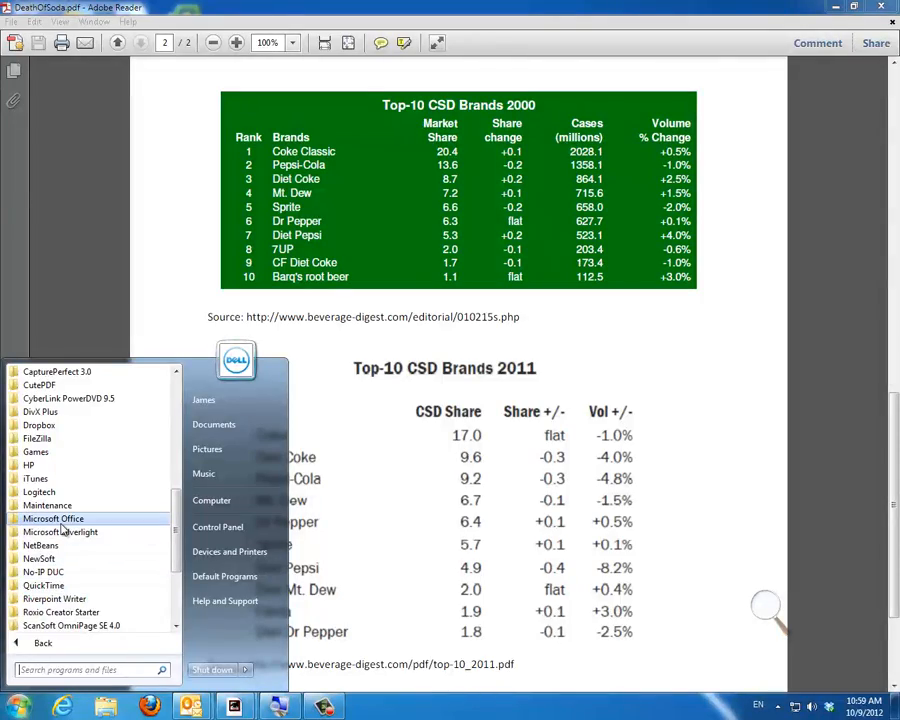
Step: Start Microsoft Excel and enter the column headers Brand in A1 and 2000 in B1
click(53, 518)
click(68, 546)
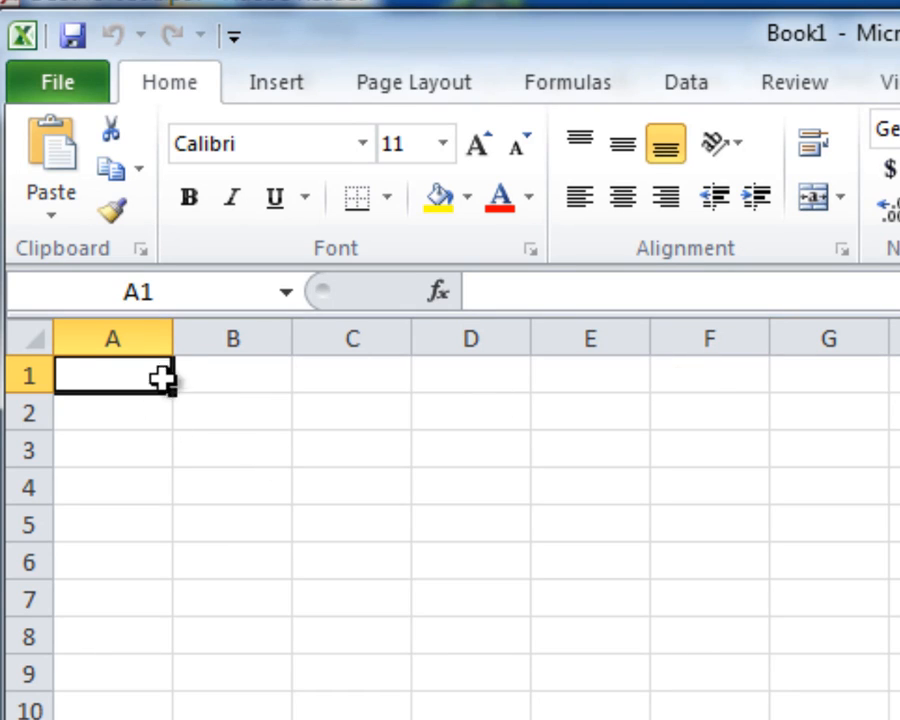
text(Brand)
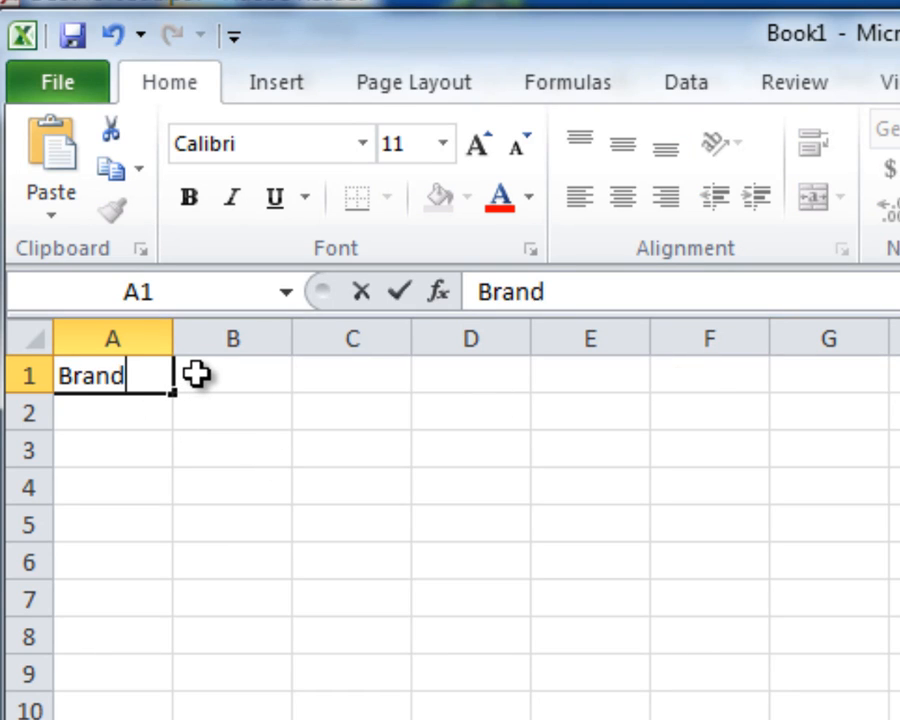
click(195, 373)
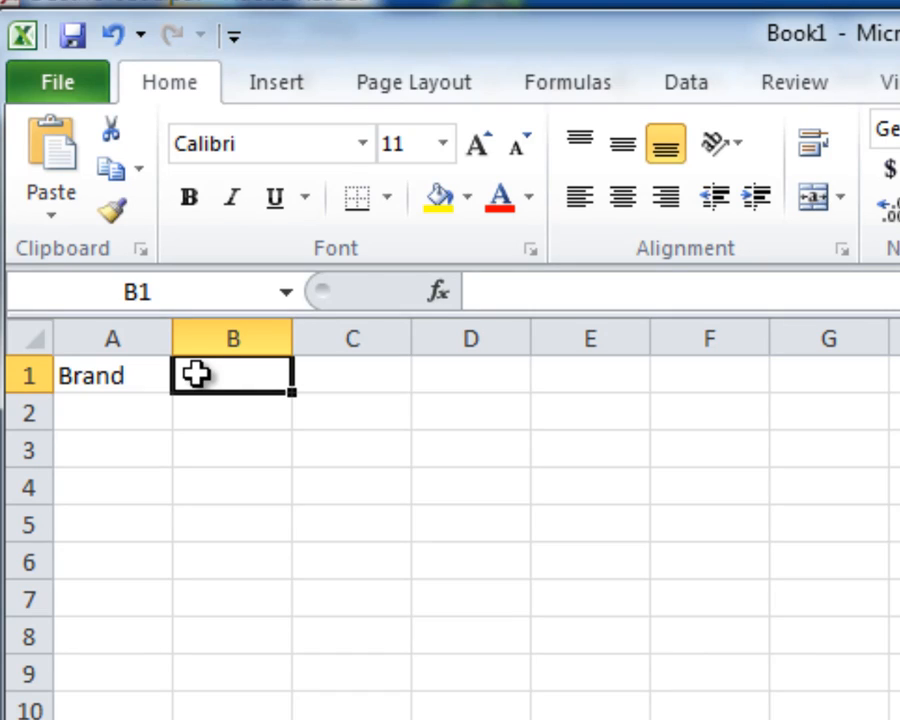
text(2000)
key(Return)
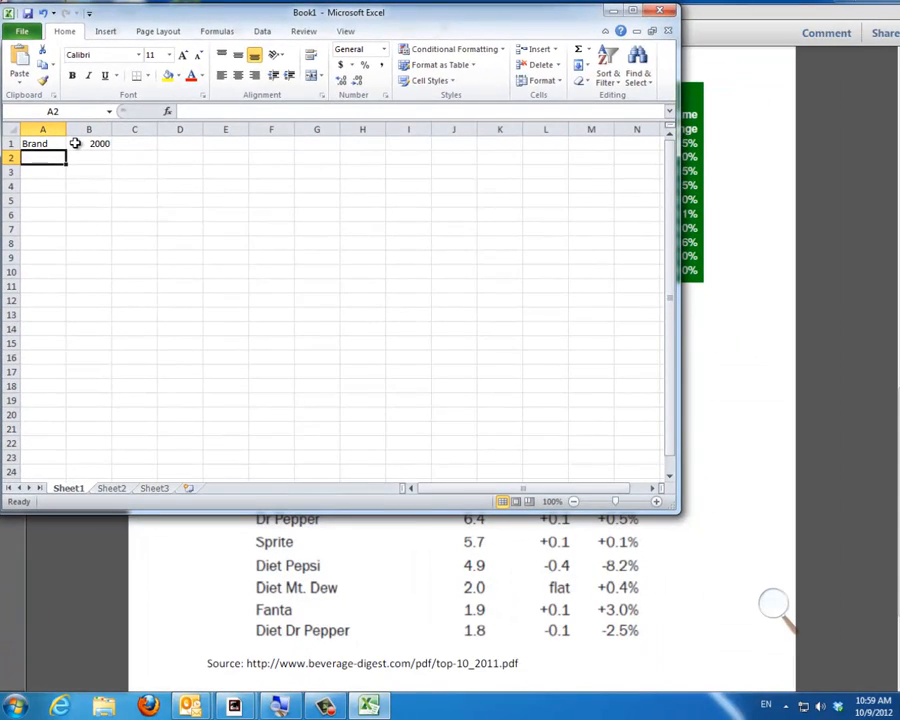
Step: Arrange the spreadsheet and the DeathOfSoda.pdf windows side by side, with the PDF on the right half of the desktop
click(731, 419)
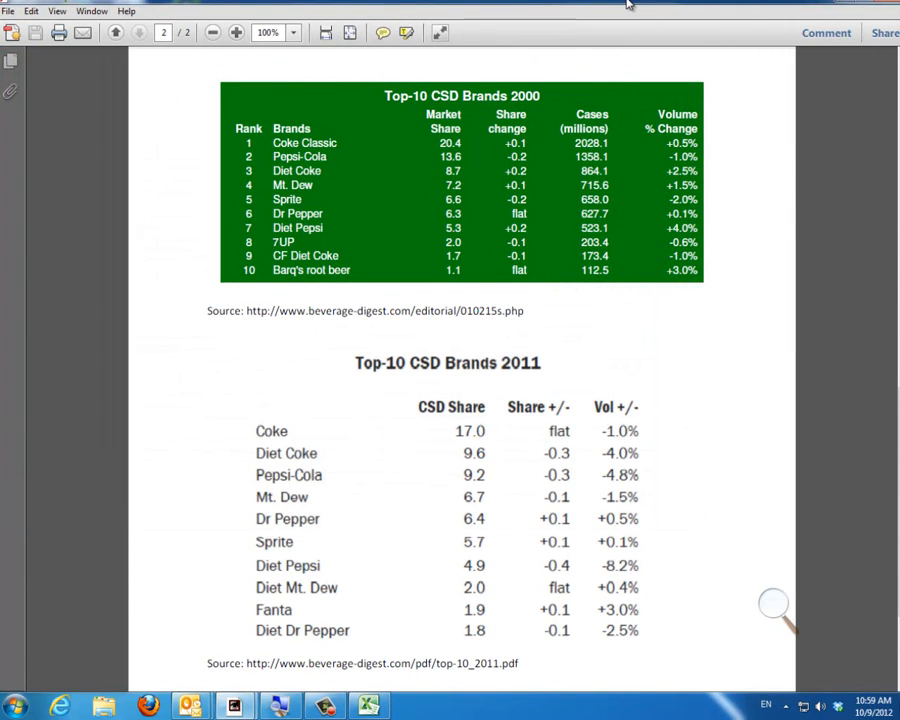
drag(627, 4, 735, 3)
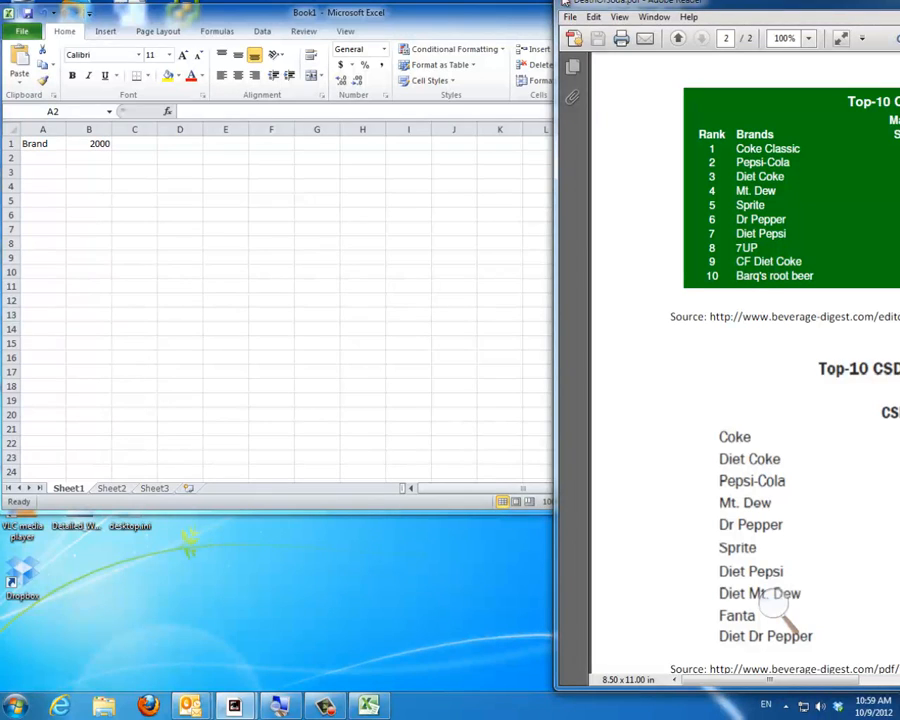
drag(484, 19, 1, 12)
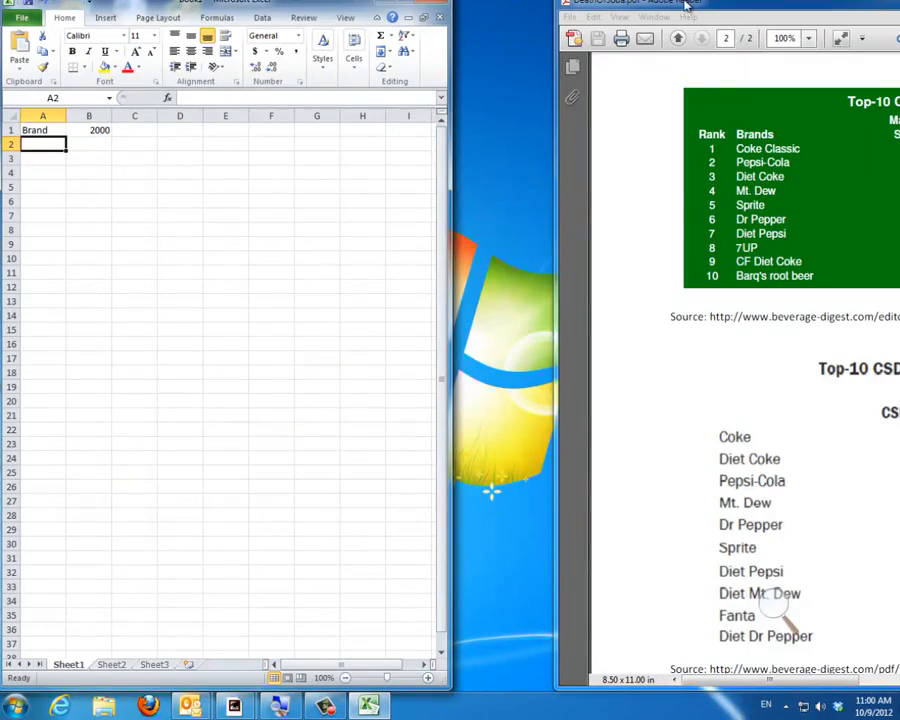
drag(688, 5, 899, 6)
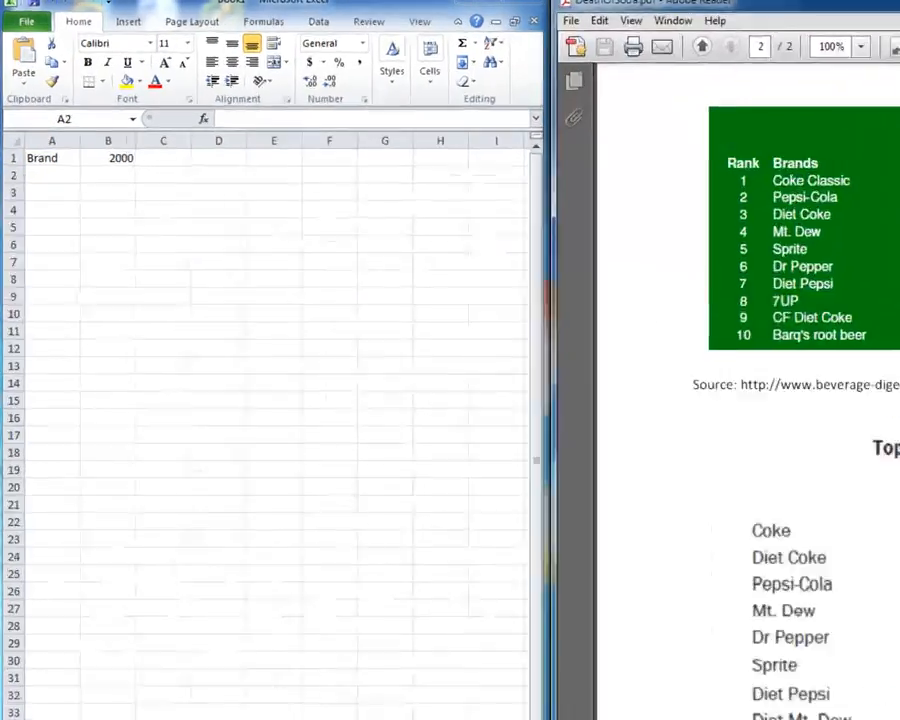
Step: Enter the brand Coke in A2 with its 2000 market share of 20.4 in B2
click(34, 177)
text(Co)
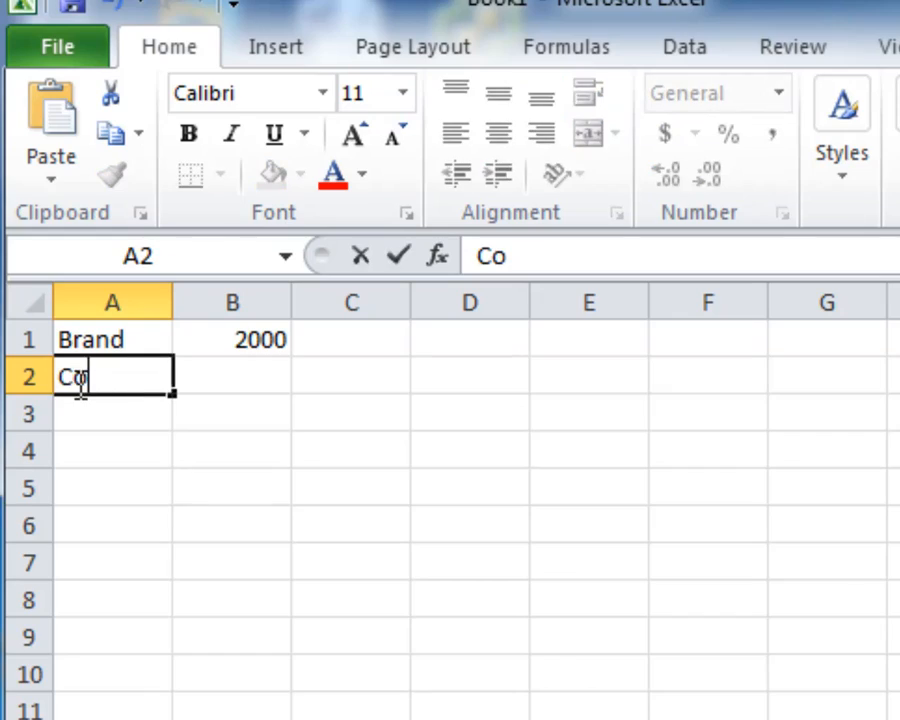
text(ke)
key(Tab)
text(20)
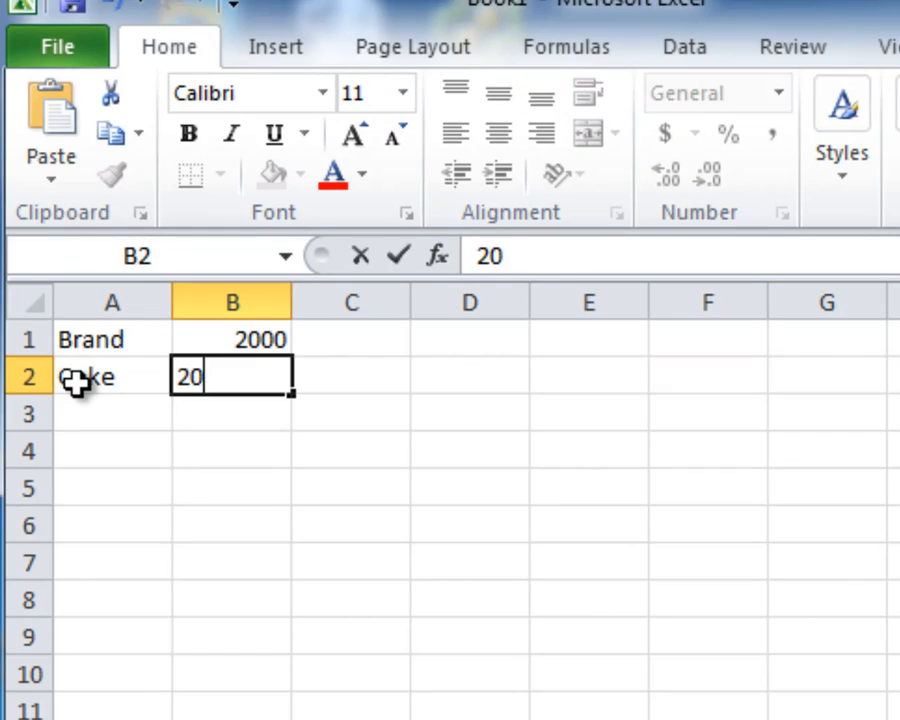
text(.4)
key(Return)
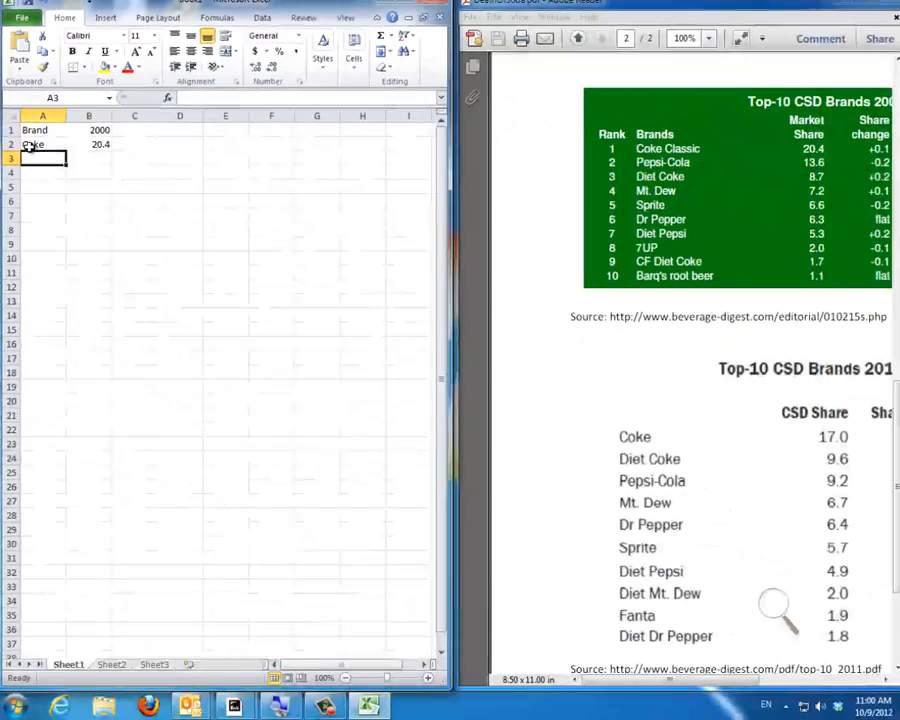
Step: Enter Pepsi-Cola with a share of 13.6 in row 3, and the brand Diet Coke in A4
text(Pepsi-)
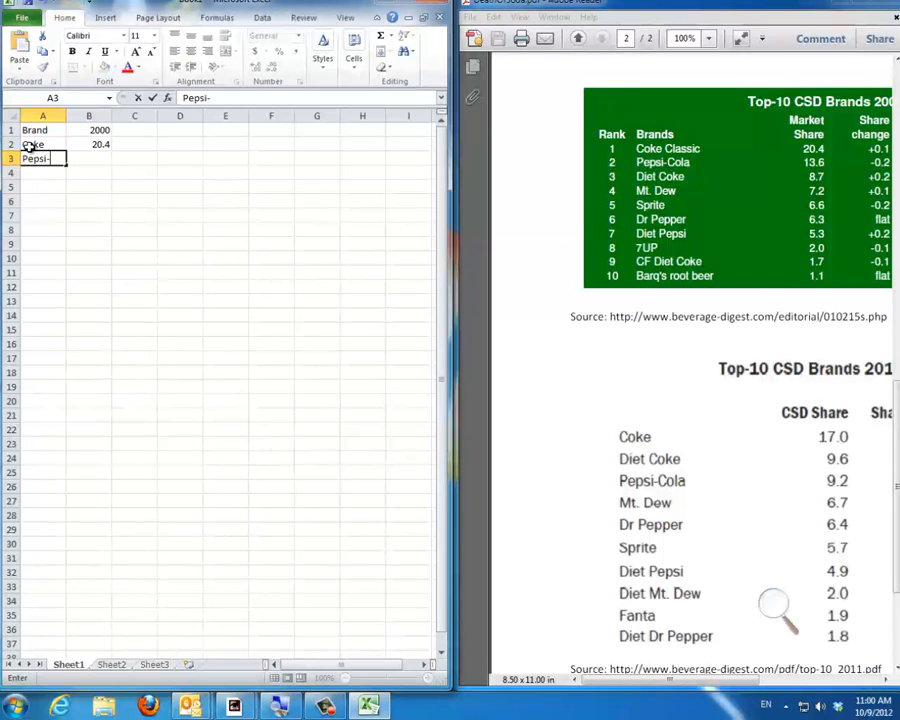
text(Cola)
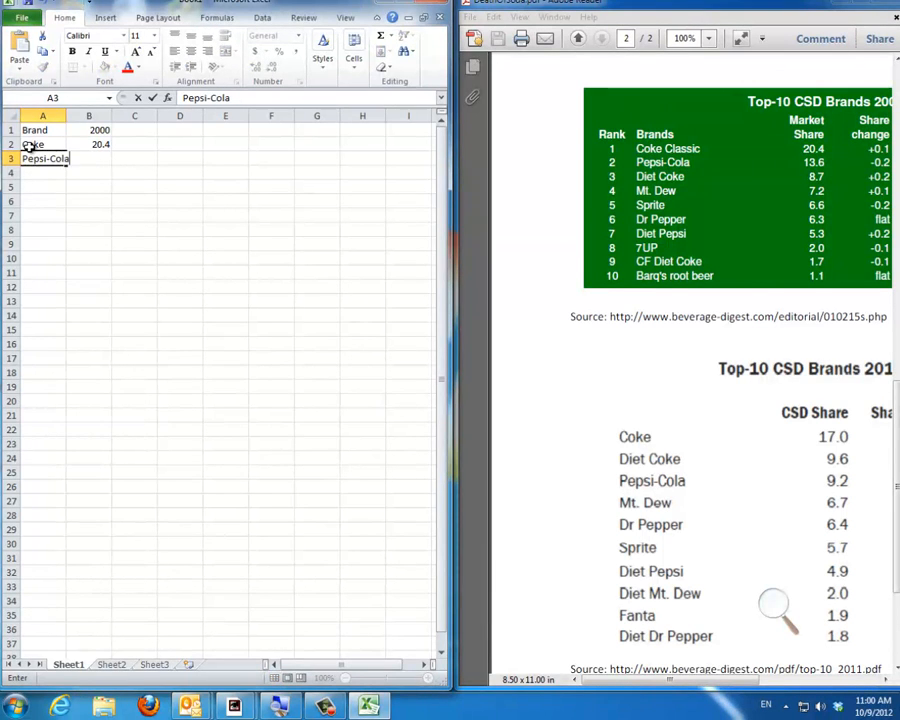
key(Tab)
text(13.6)
key(Return)
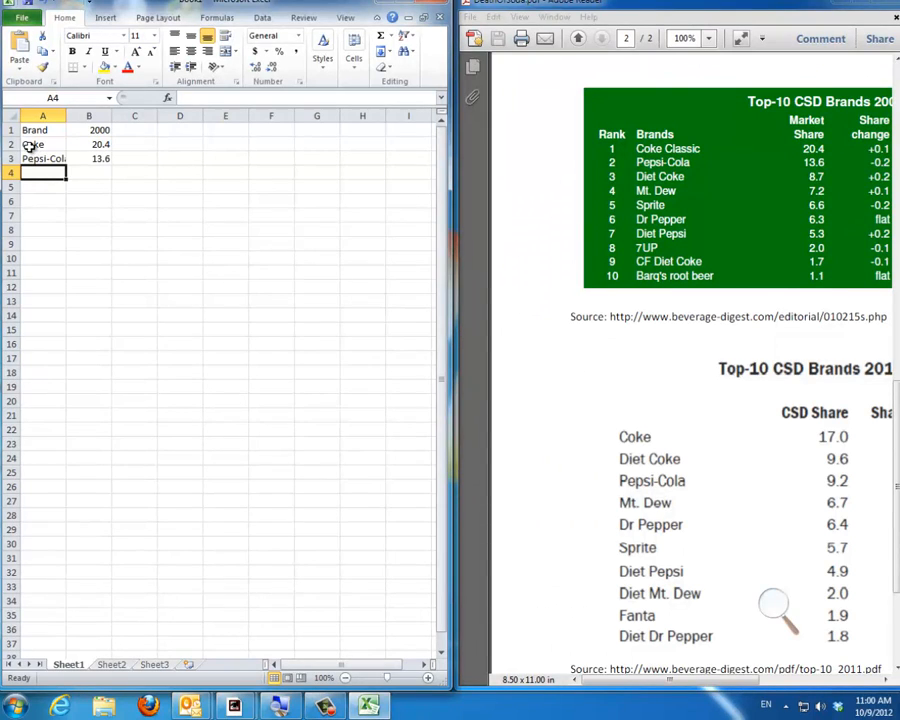
text(Diet Co)
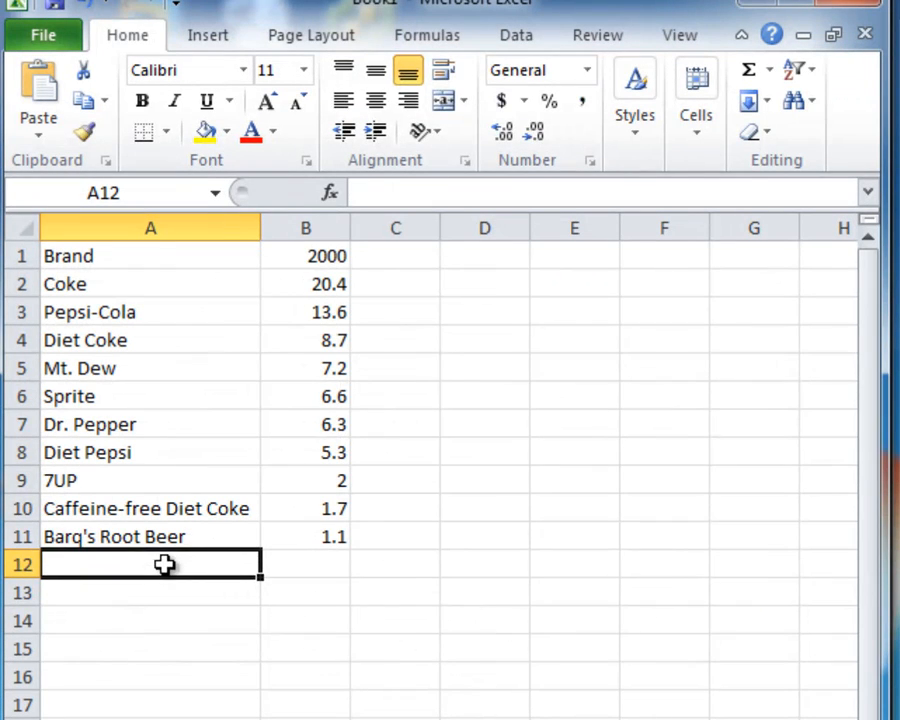
Step: Label A12 as Other and calculate its remaining share in B12 with =100-SUM(B2:B11)
text(Other)
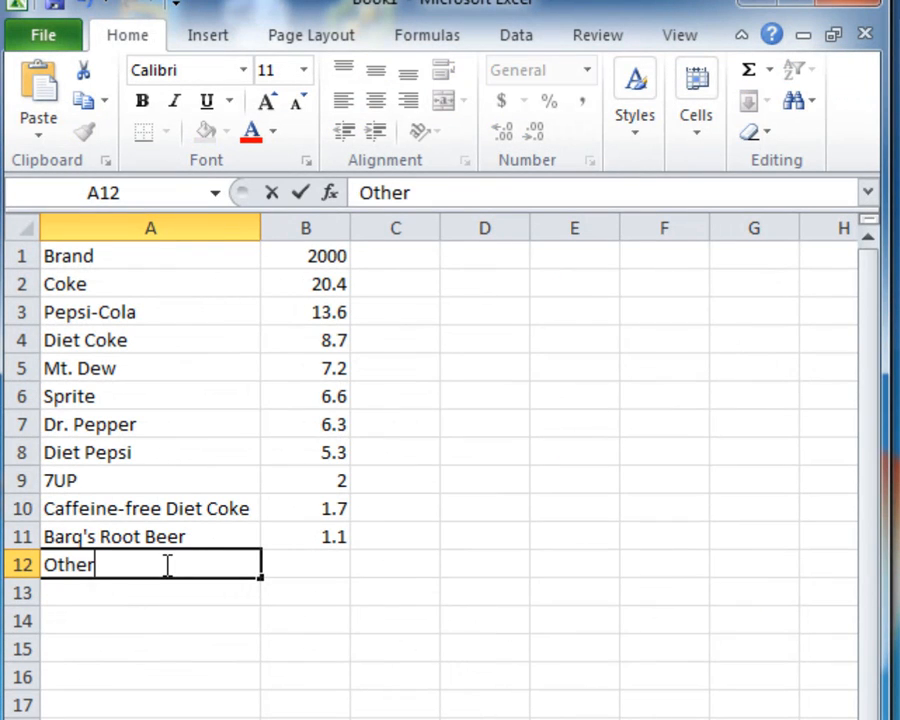
key(Tab)
text(=)
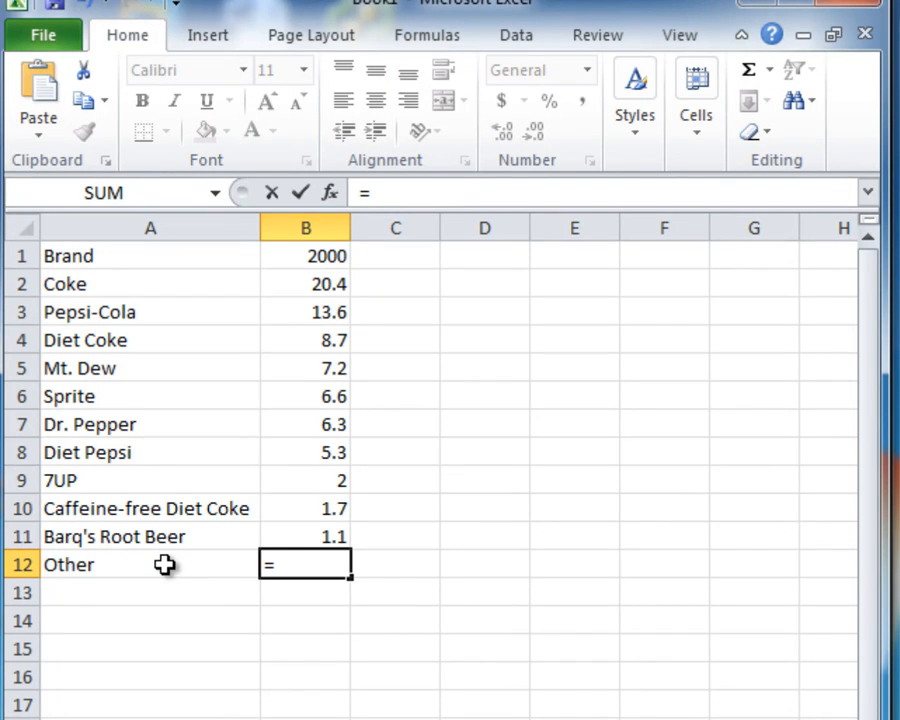
text(100-)
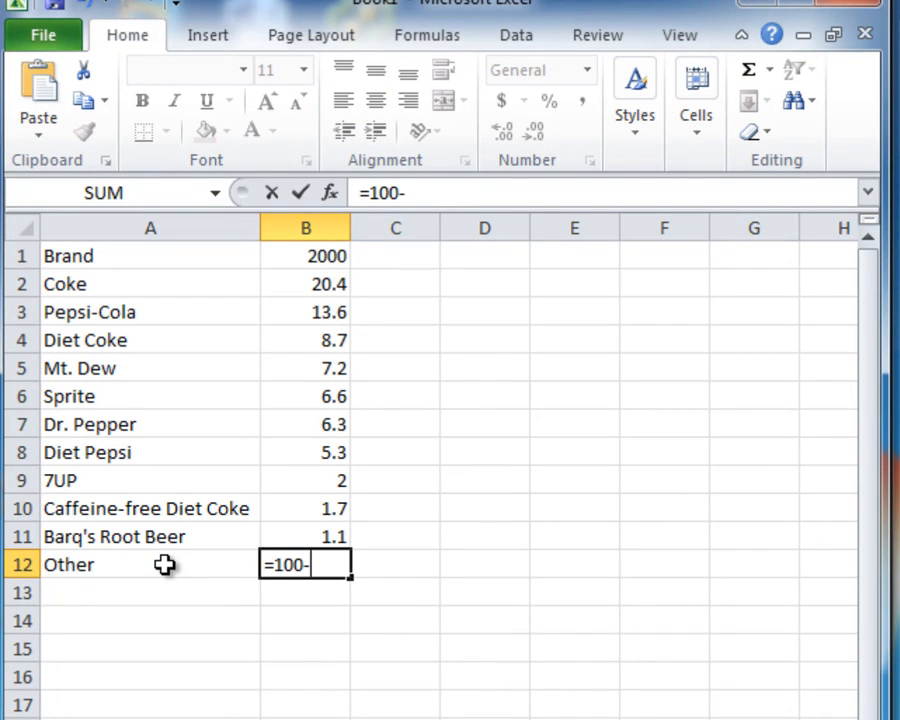
text(SUM()
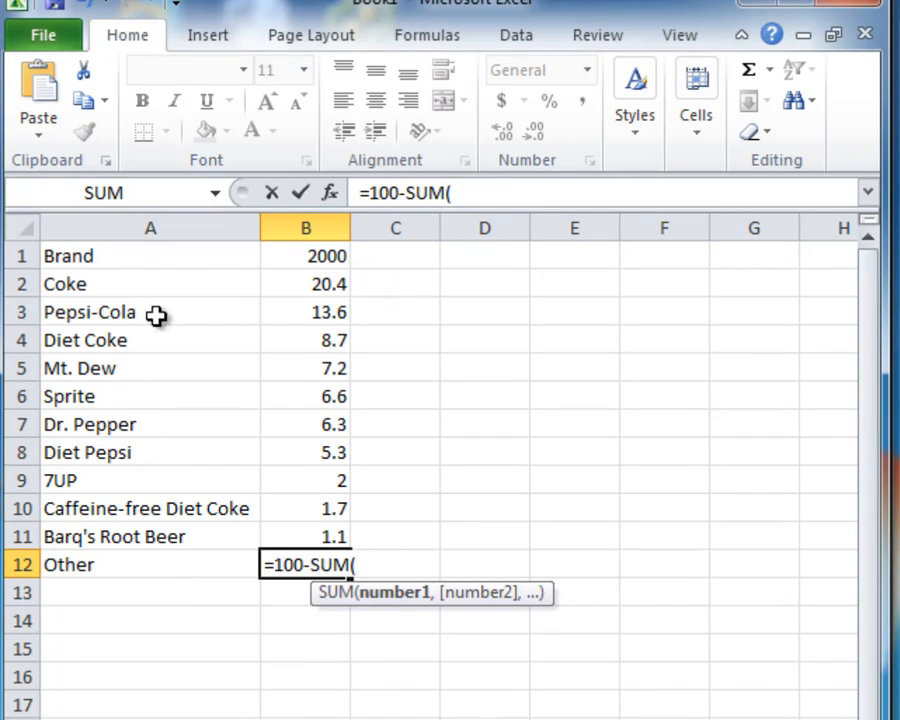
click(289, 259)
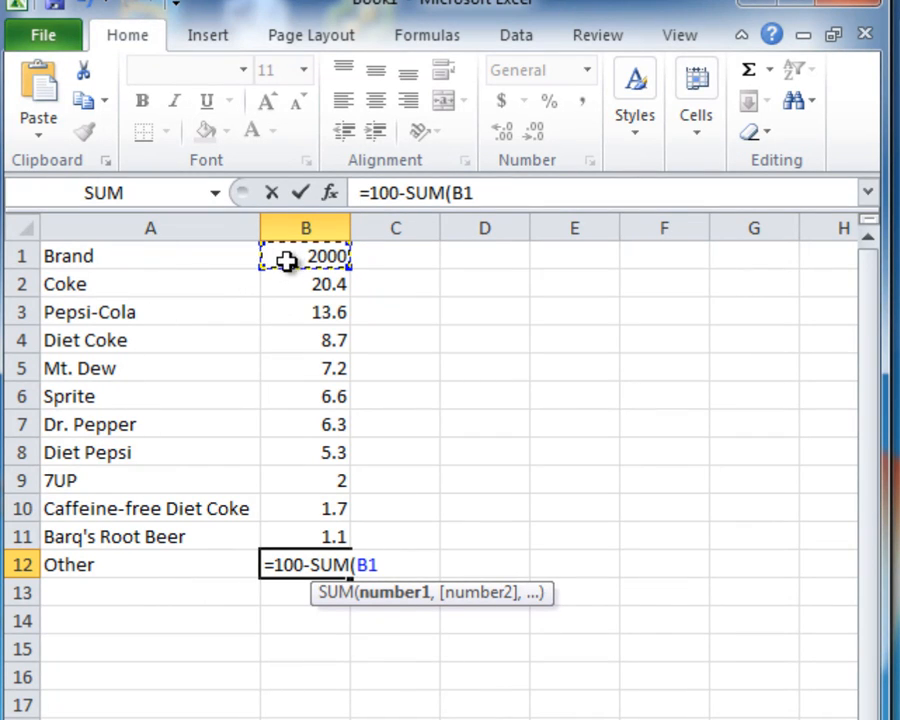
click(287, 283)
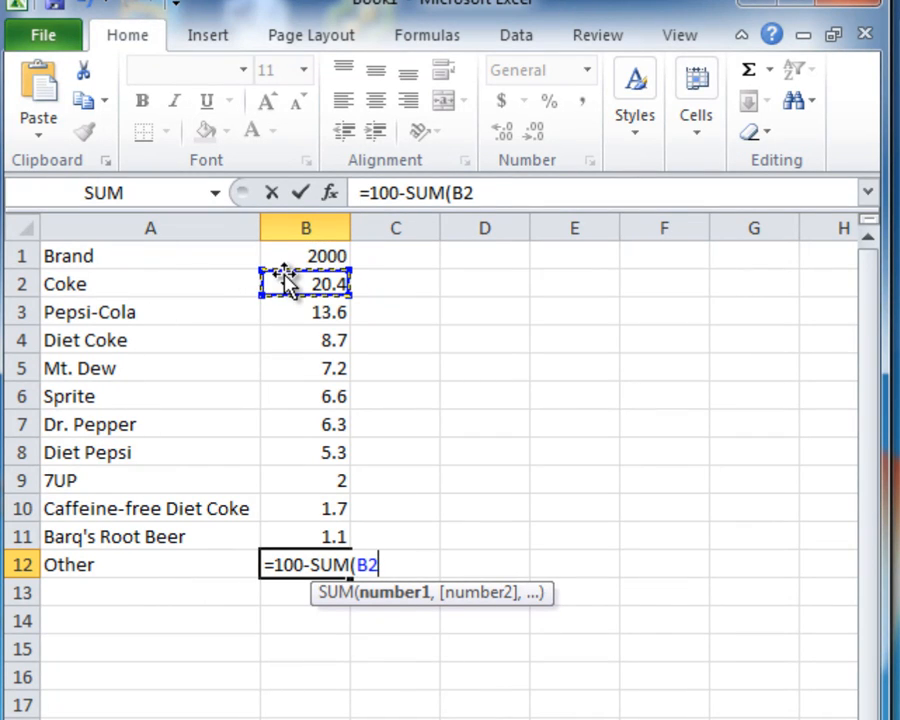
text(:)
click(325, 531)
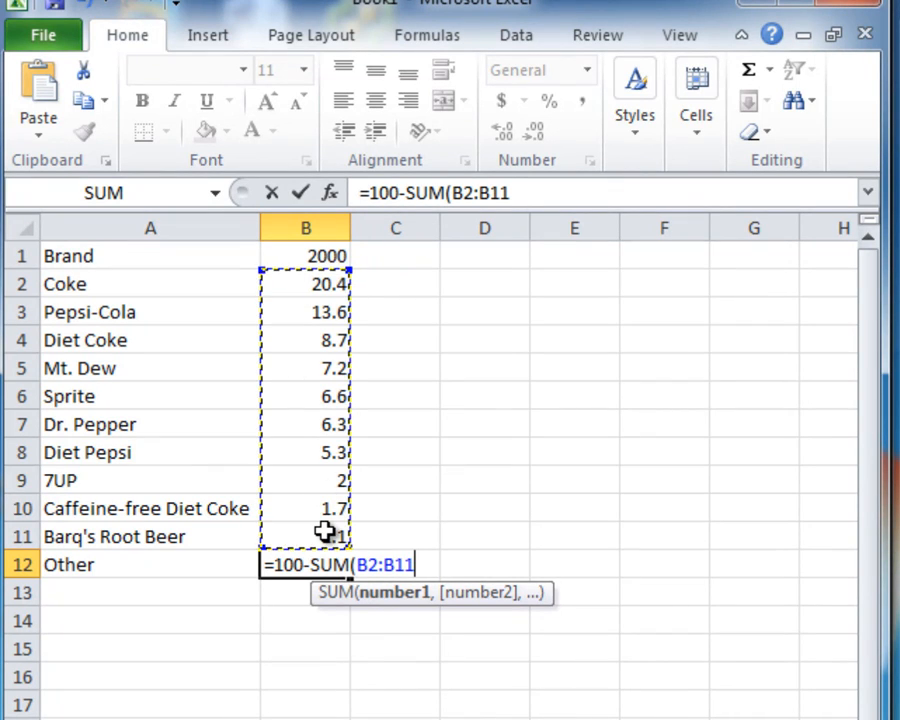
text())
key(Return)
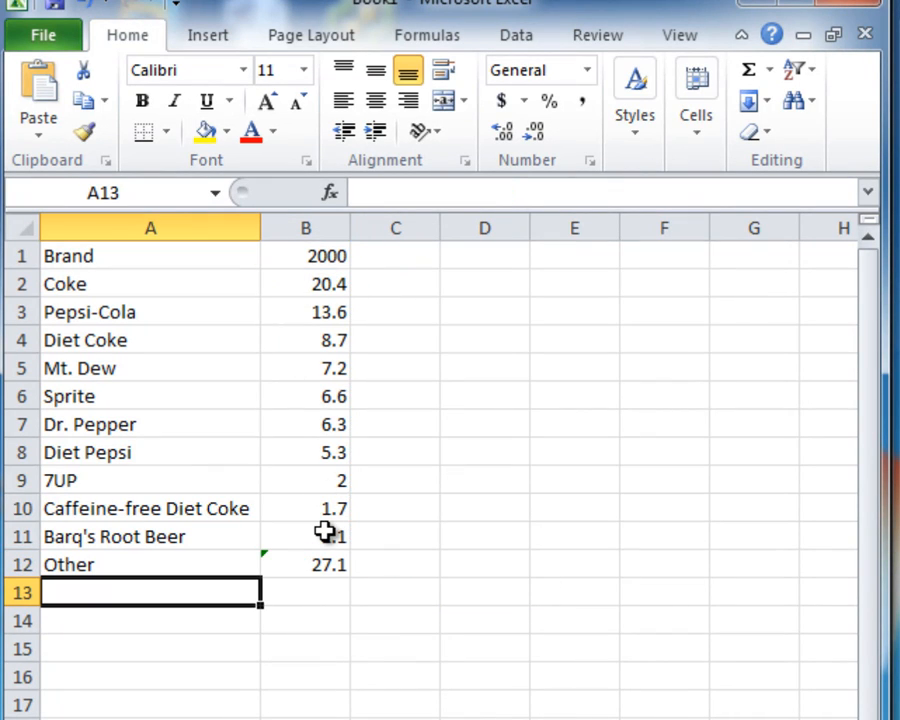
Step: Dismiss the error-checking flag on the formula in B12
key(Right)
key(Up)
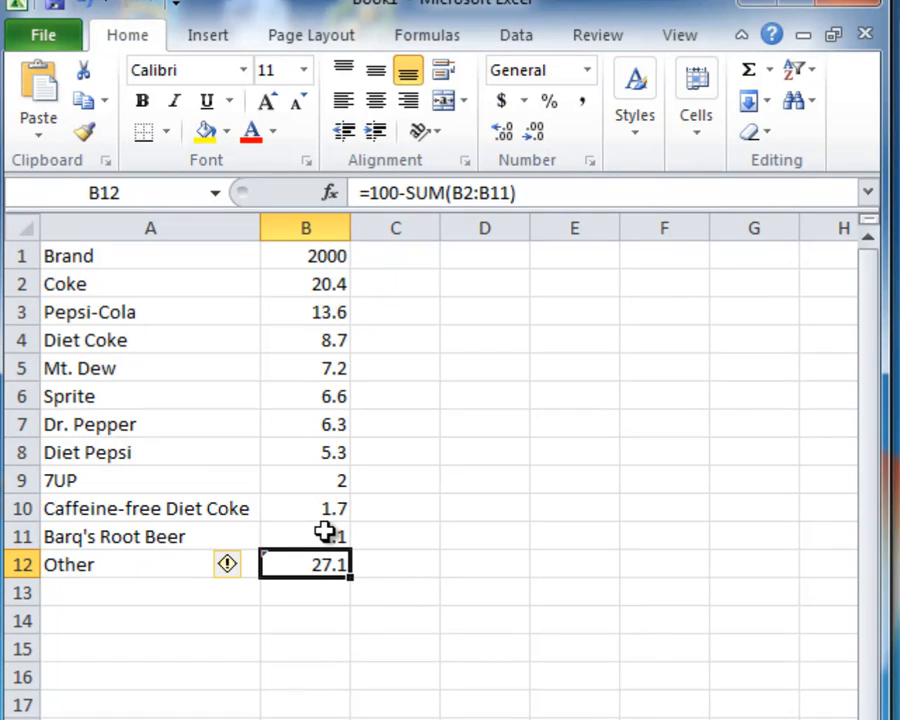
click(249, 566)
click(264, 705)
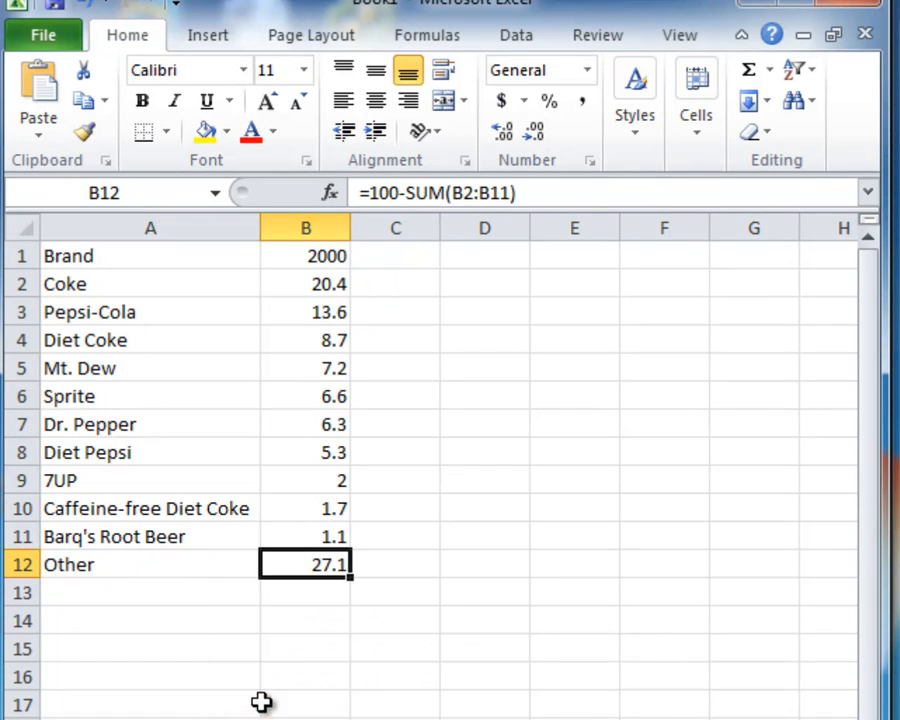
Step: Total the market shares in B13 with =SUM(B2:B12)
click(321, 591)
text(=SUM()
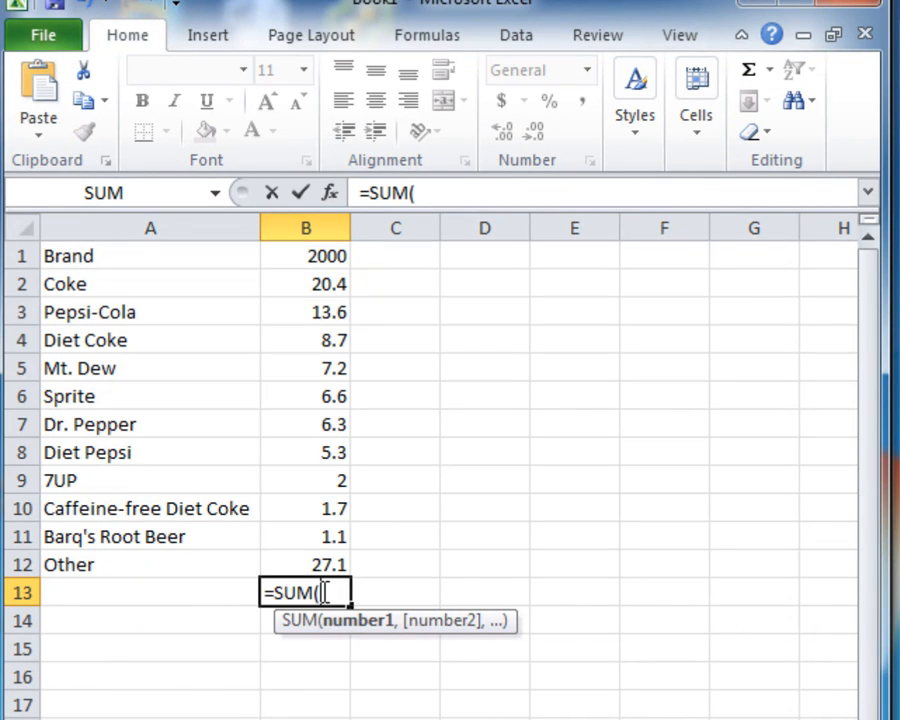
click(311, 285)
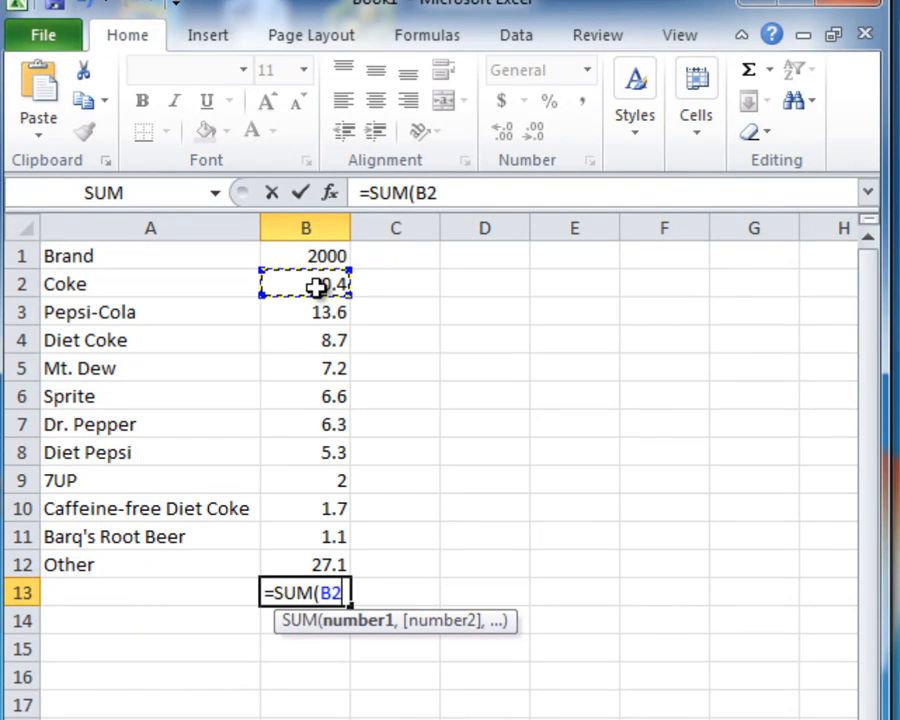
text(:)
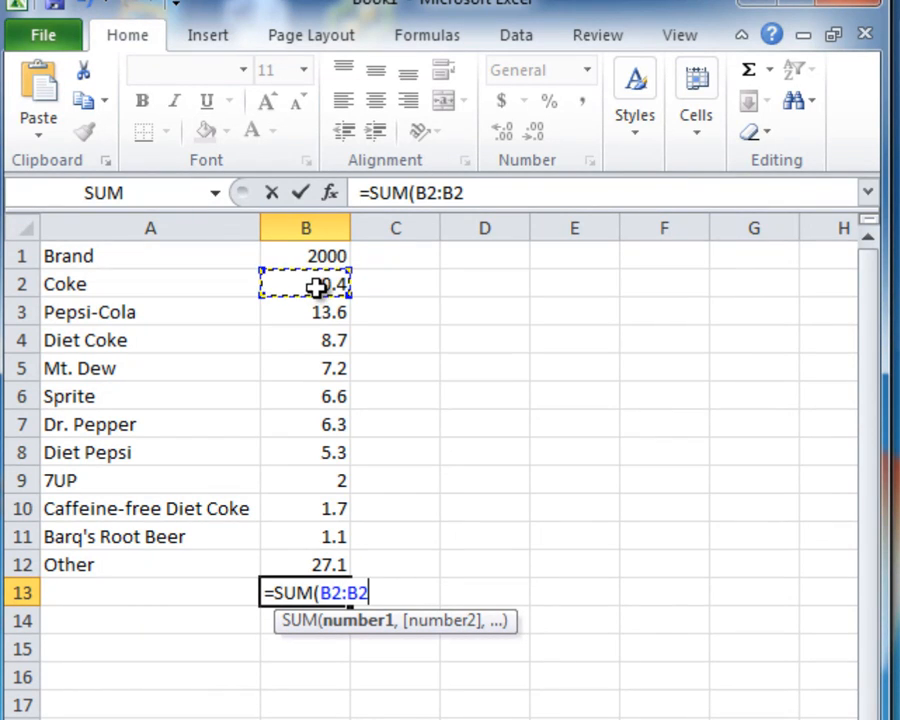
click(315, 560)
text())
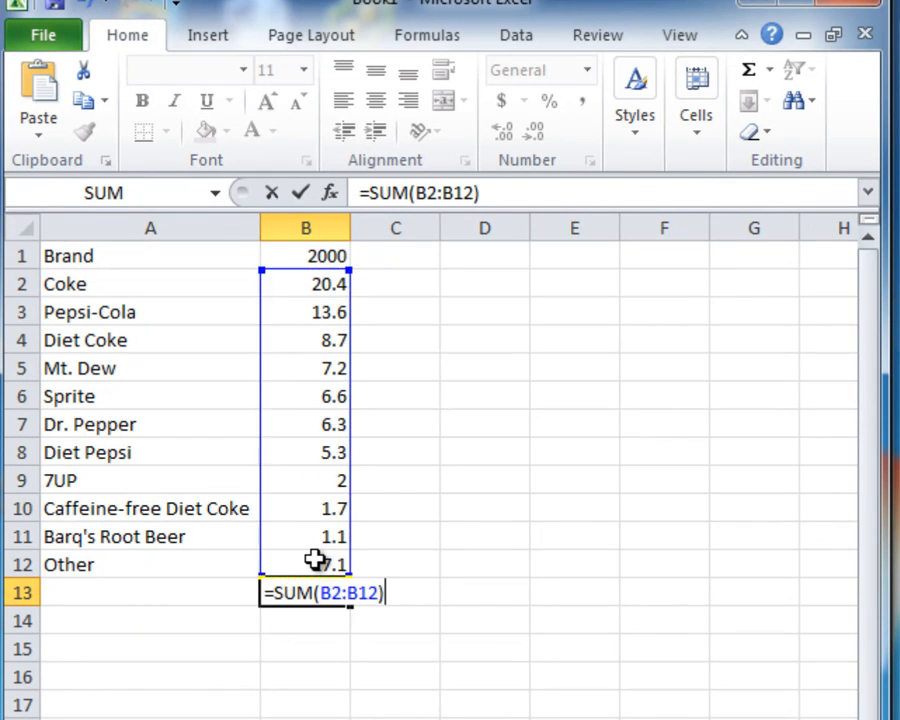
key(Return)
Step: Apply a bottom double border to B12, above the total
click(315, 562)
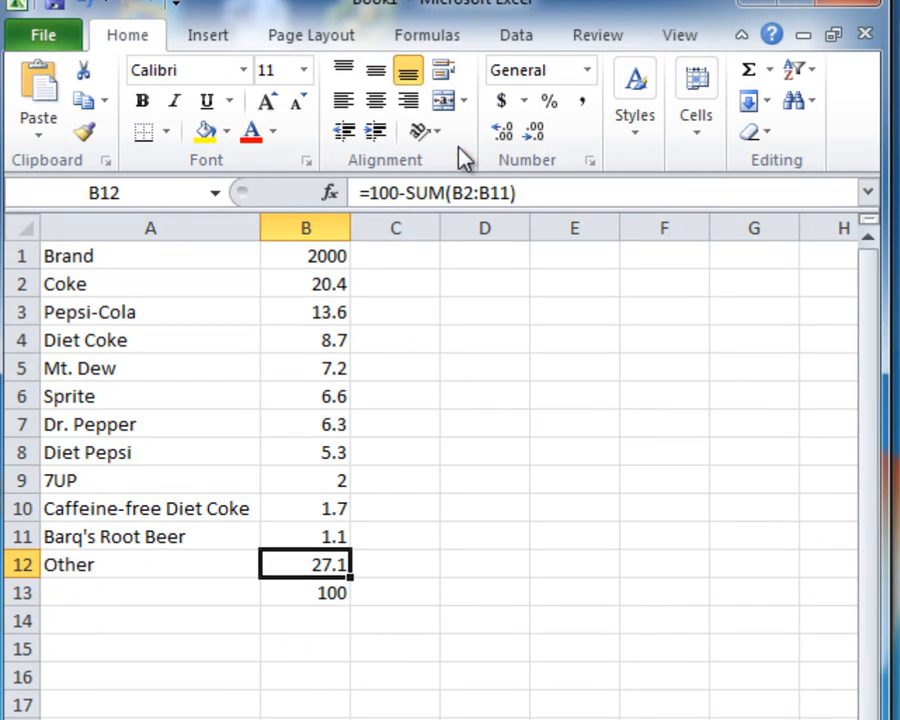
click(166, 132)
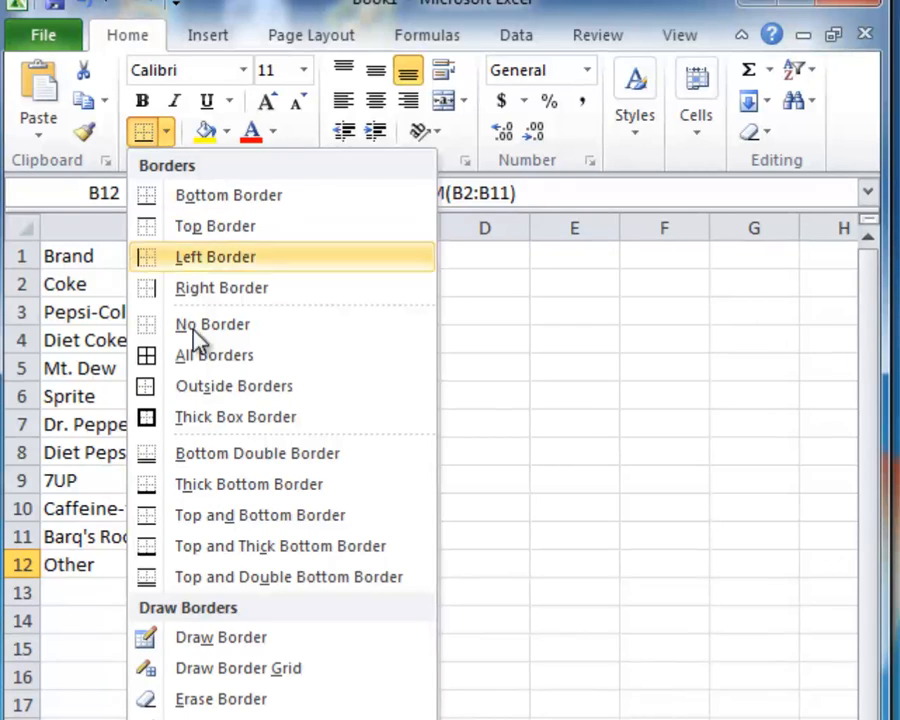
click(204, 440)
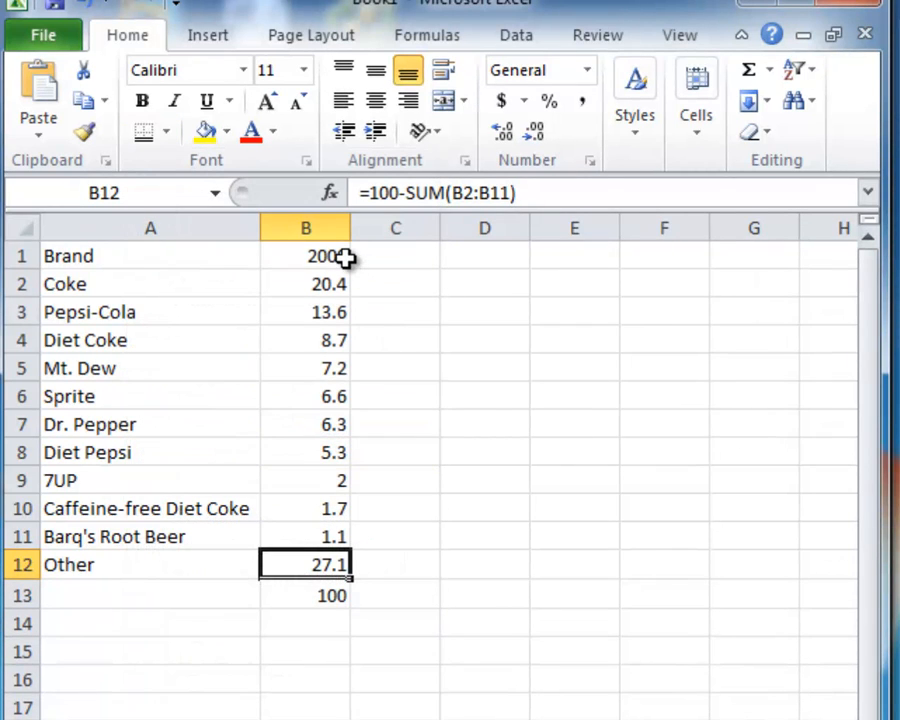
Step: Make the header cells A1:B1 bold and give them a bottom border
drag(336, 256, 152, 178)
click(143, 101)
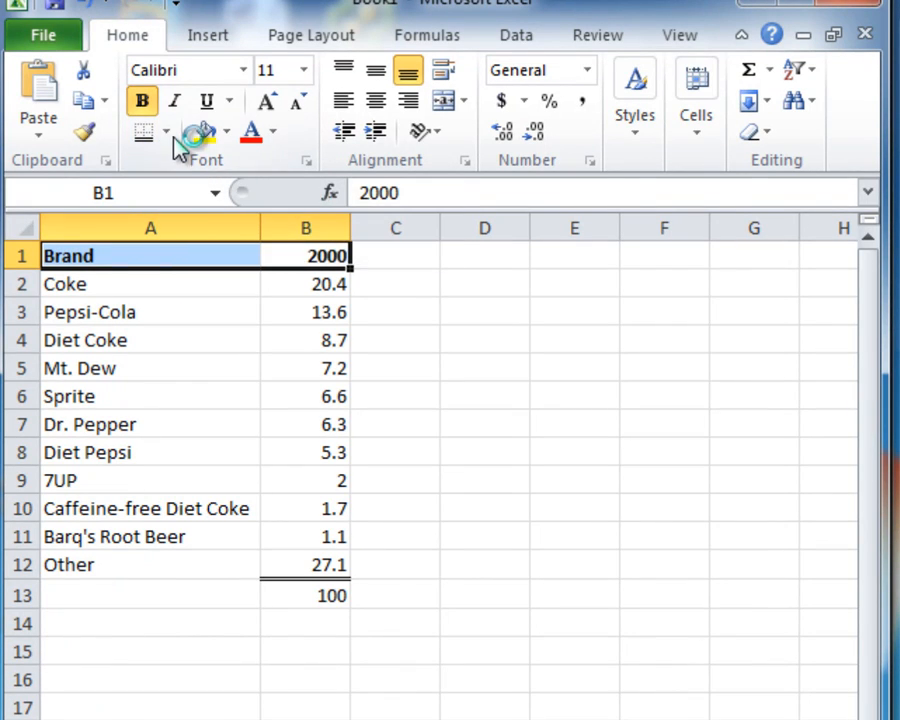
click(166, 133)
click(152, 192)
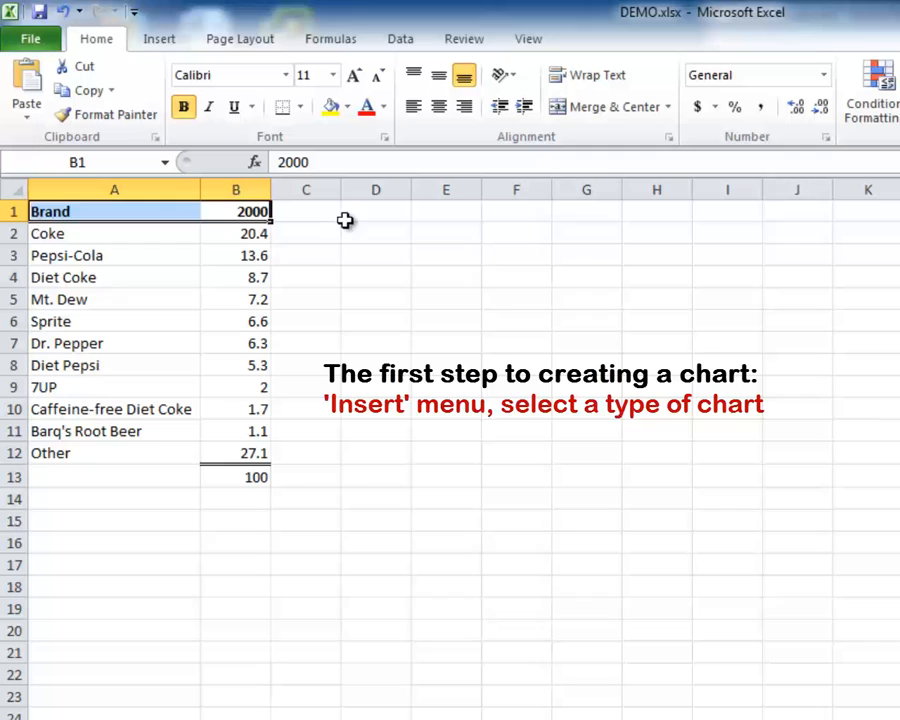
Step: Insert an empty 3-D pie chart and move it beside the table, with its upper corner near cell D1
click(357, 216)
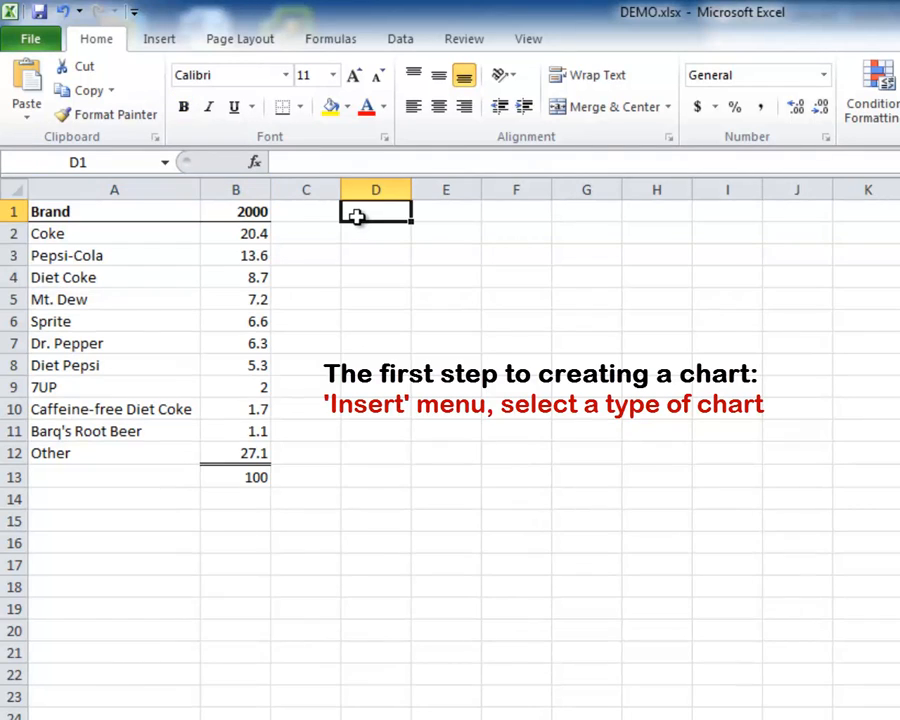
click(167, 46)
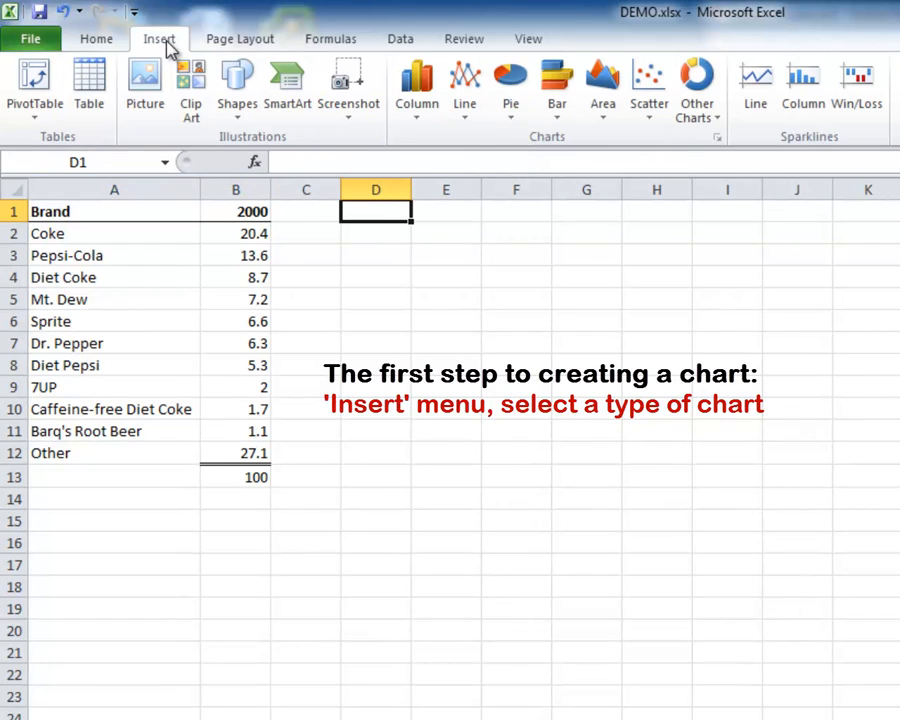
click(503, 112)
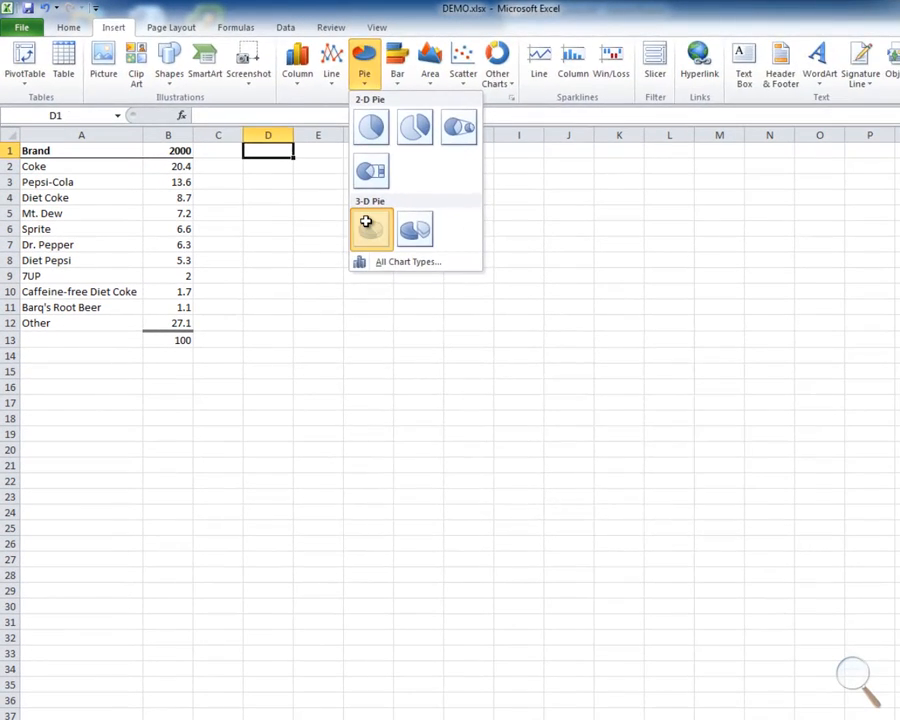
click(520, 322)
drag(411, 337, 326, 136)
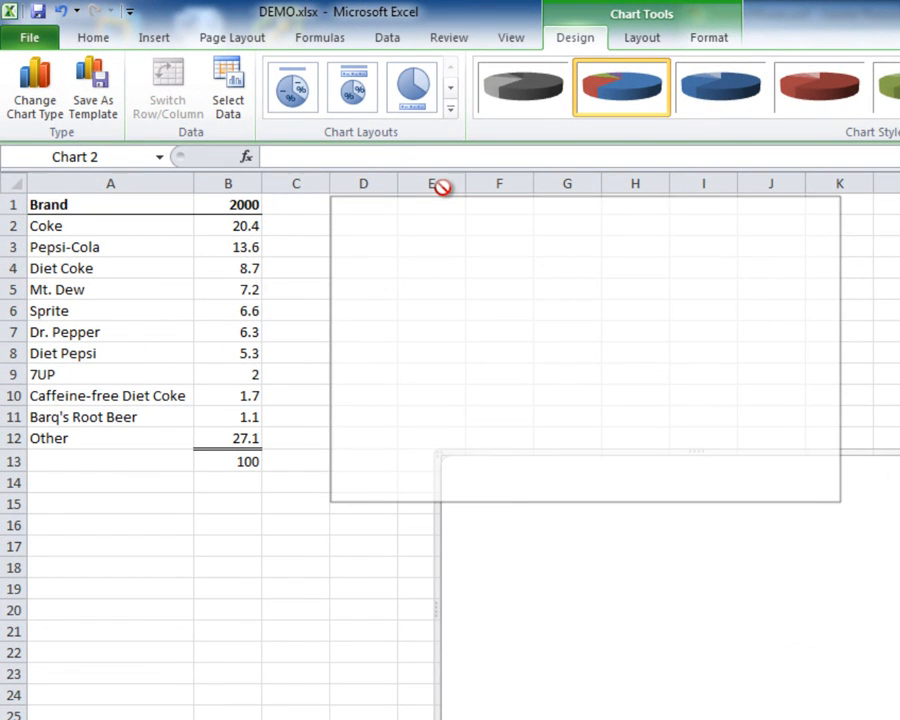
drag(441, 187, 443, 200)
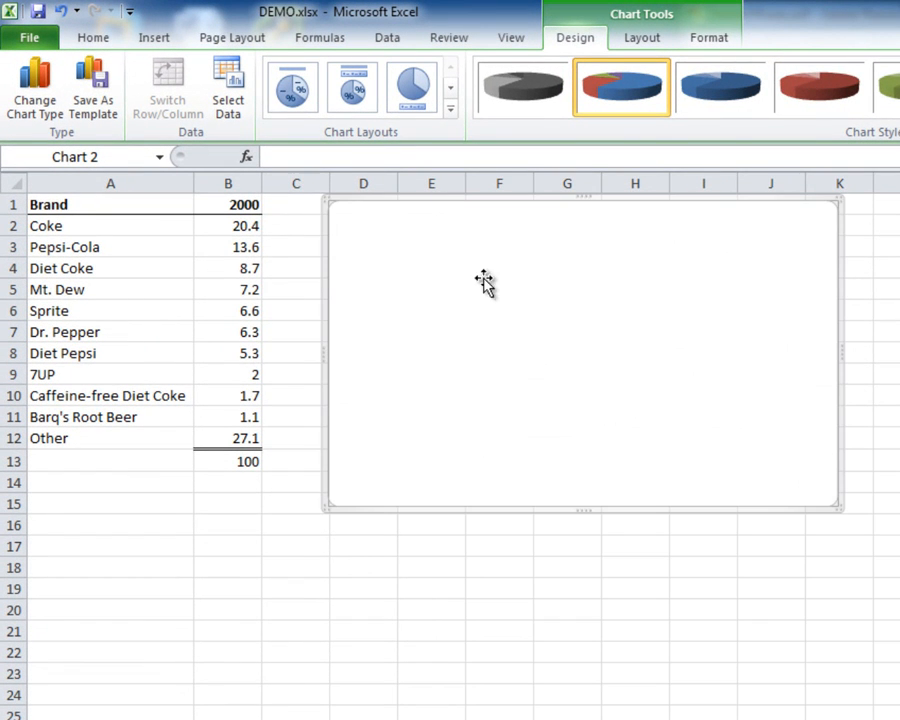
Step: Add a data series named Market Share to the empty chart, using B2:B12 as its values
right_click(333, 250)
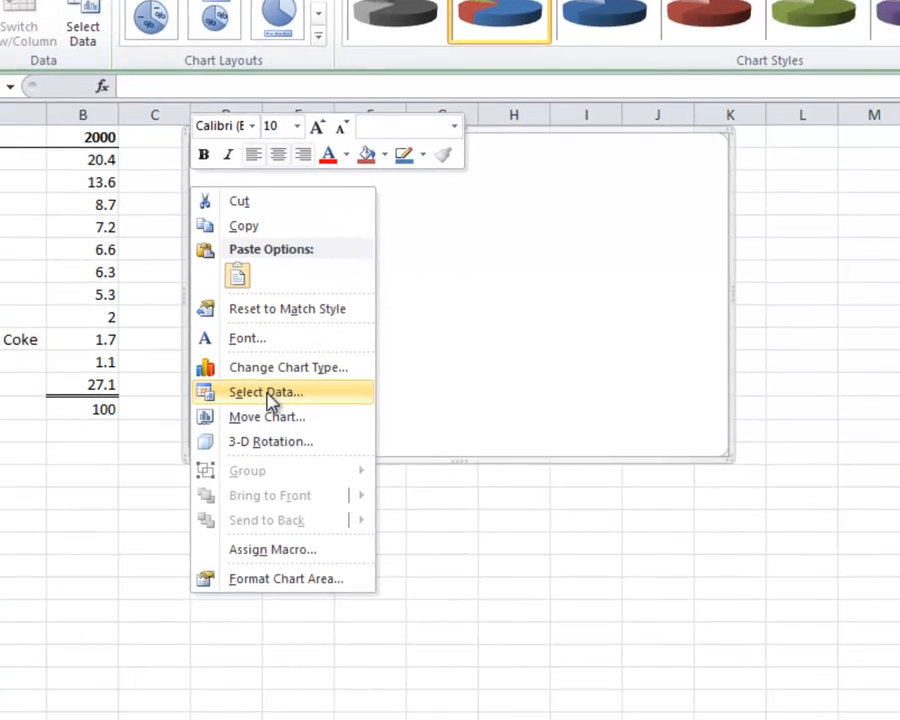
click(400, 445)
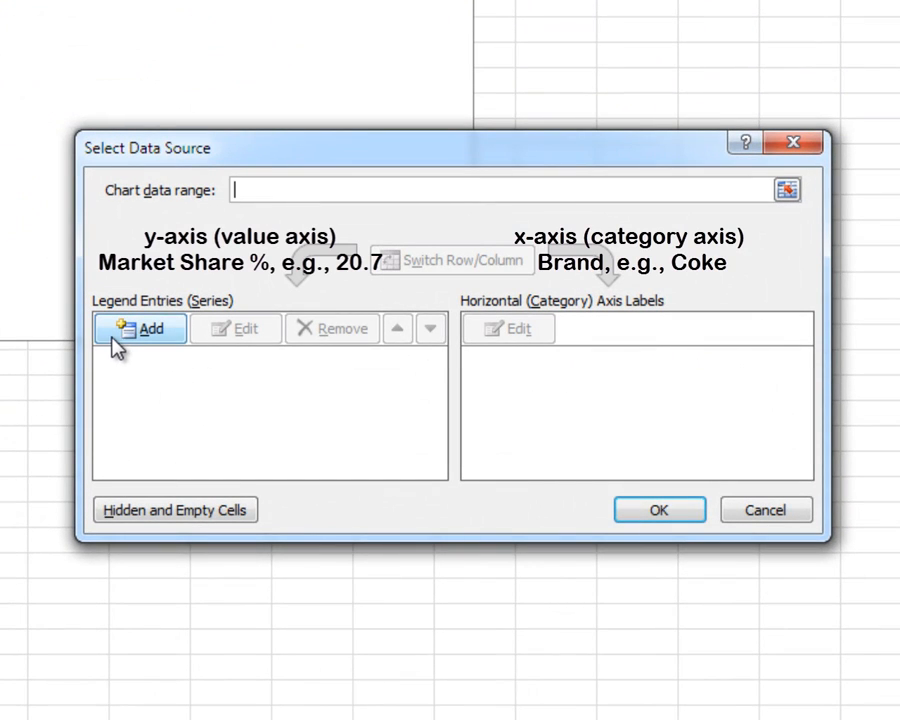
click(120, 347)
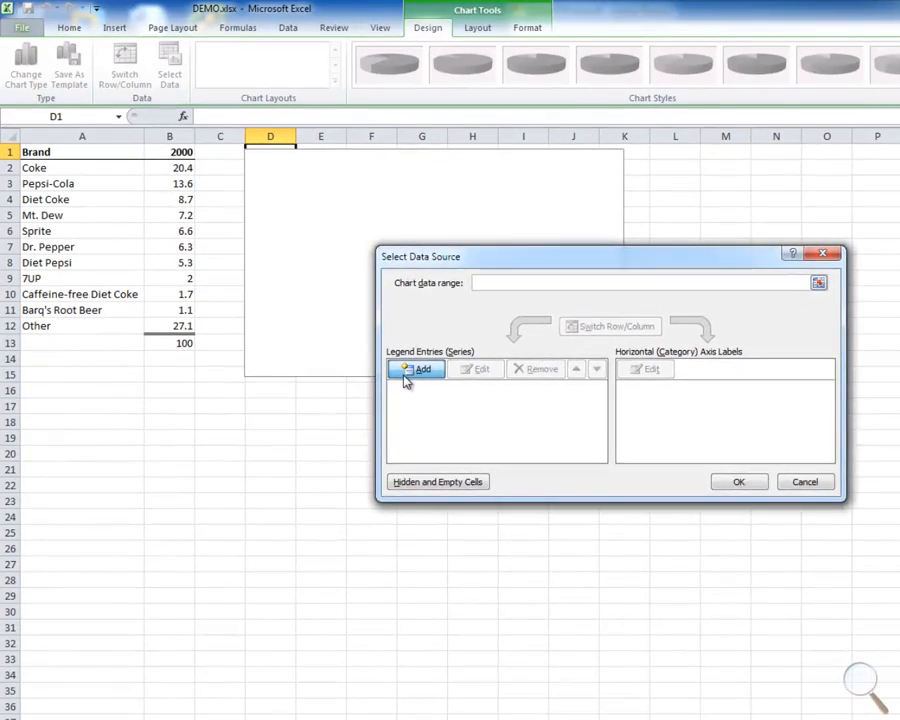
click(415, 370)
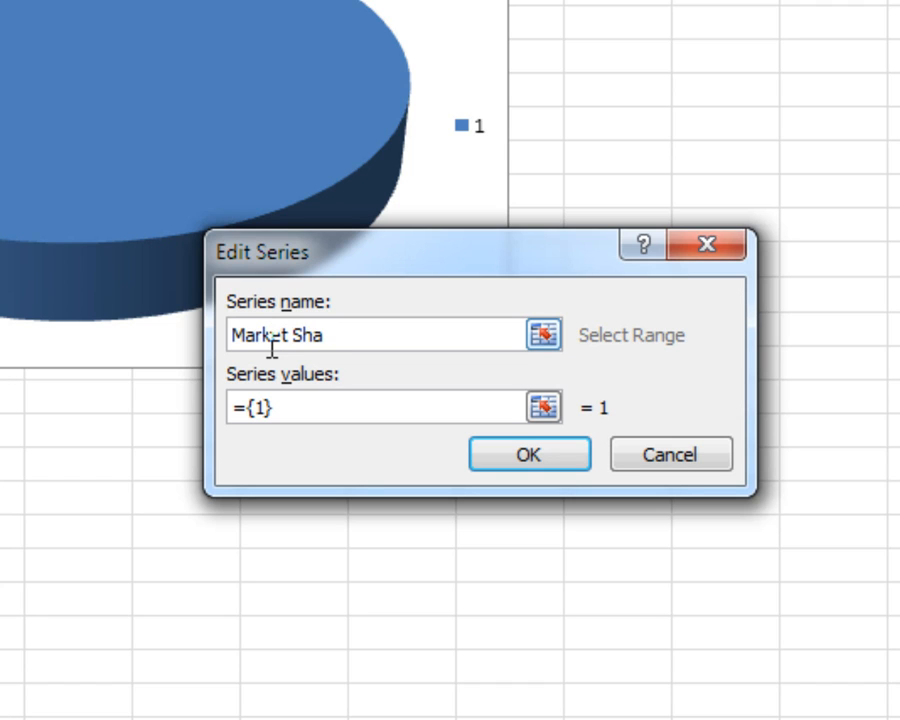
click(543, 405)
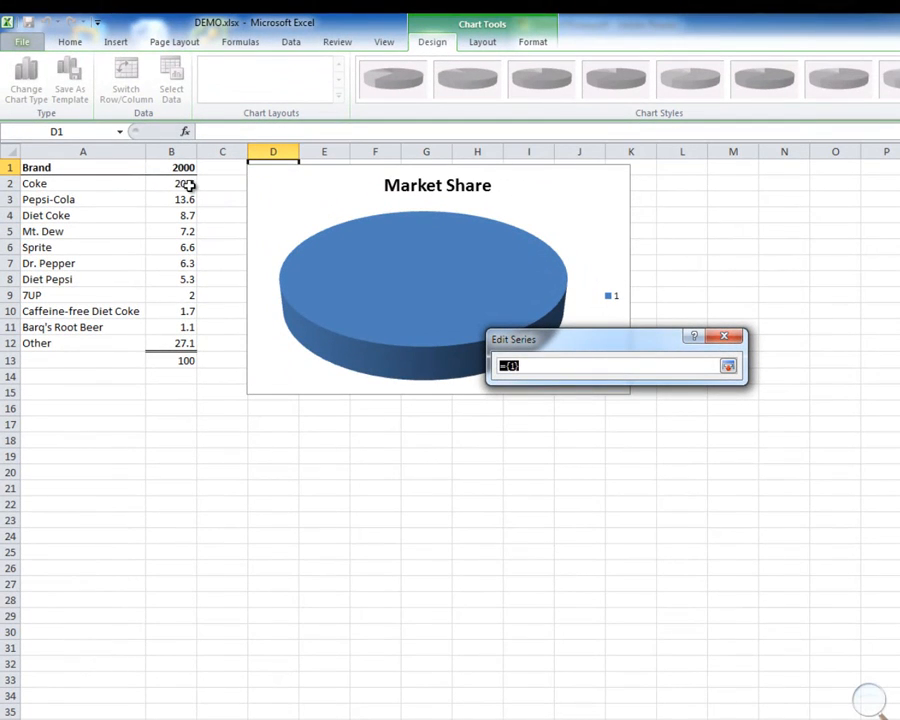
click(190, 183)
drag(193, 180, 172, 341)
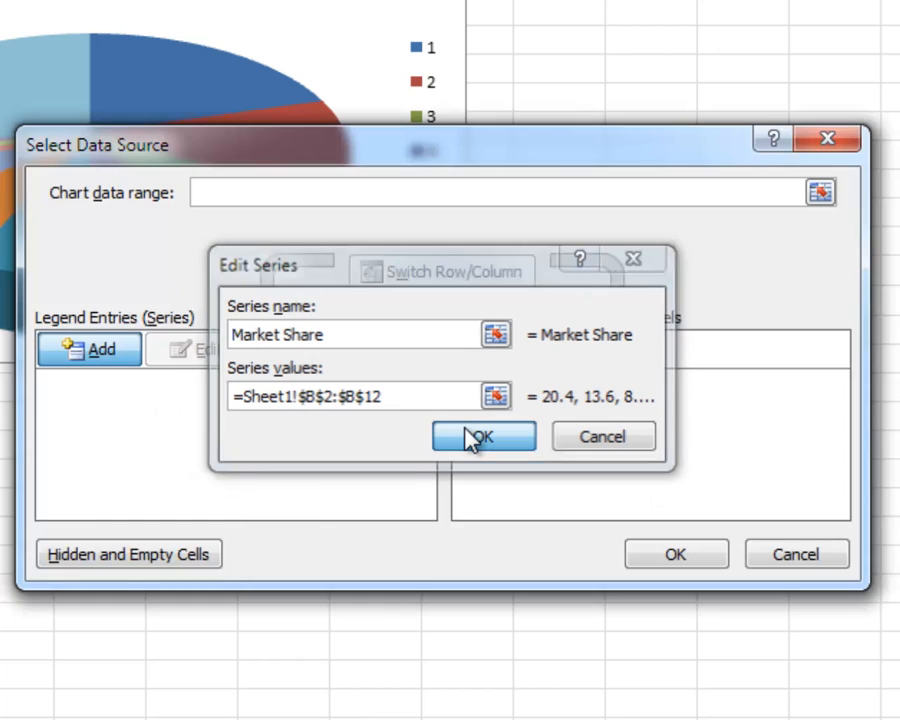
click(468, 440)
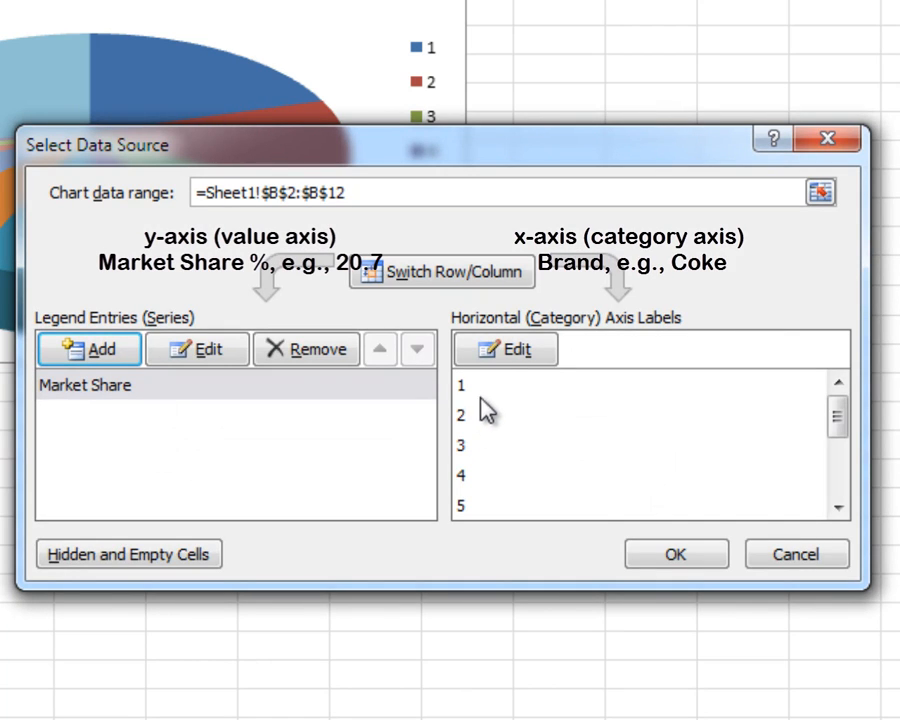
Step: Set the chart's category axis labels to the brand names in A2:A12
click(503, 372)
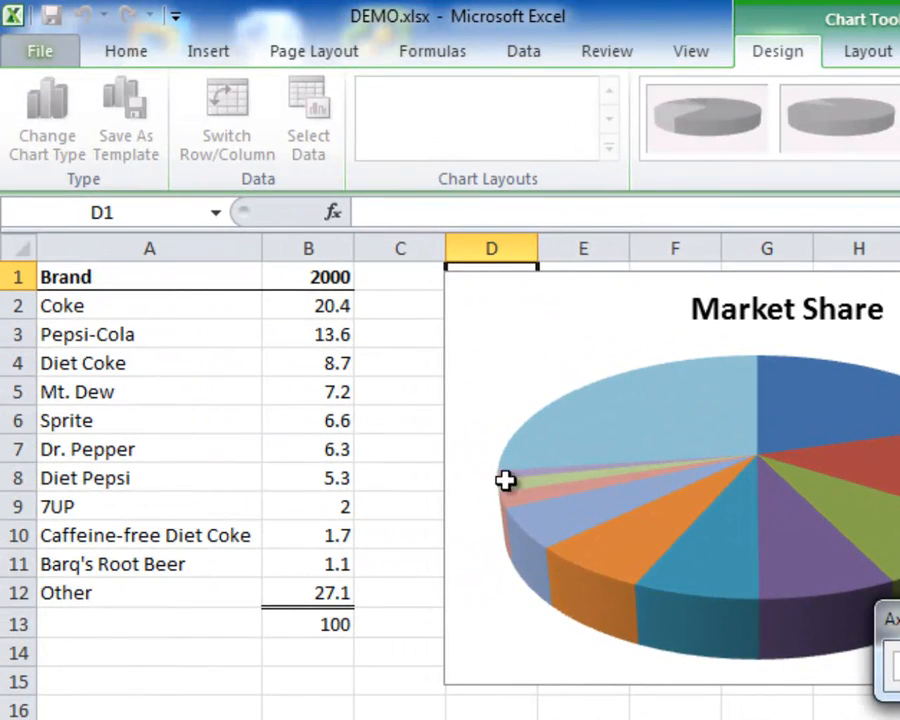
click(155, 309)
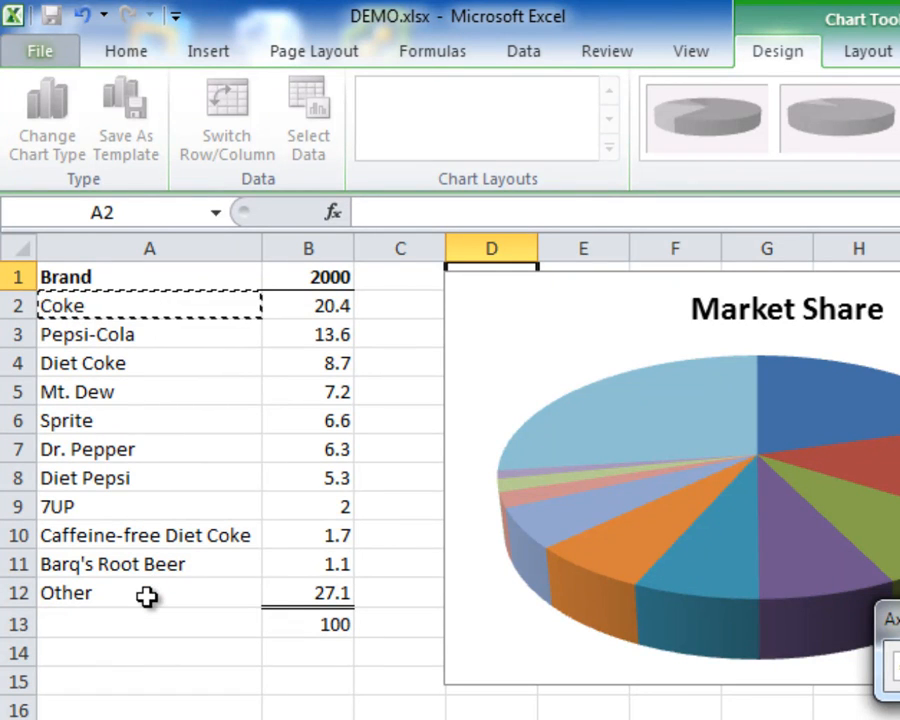
drag(147, 596, 146, 592)
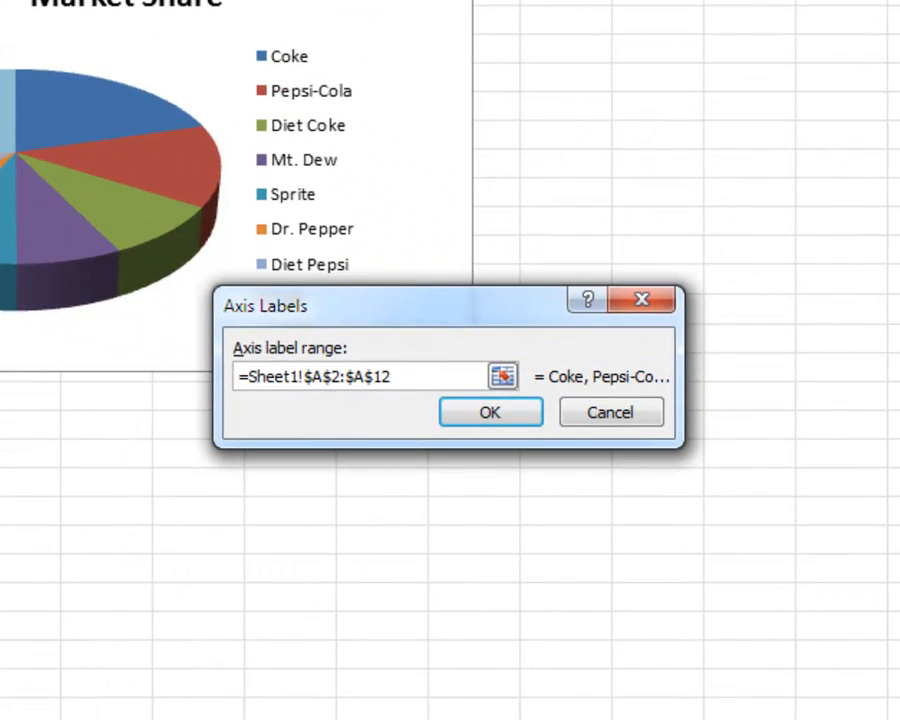
click(480, 416)
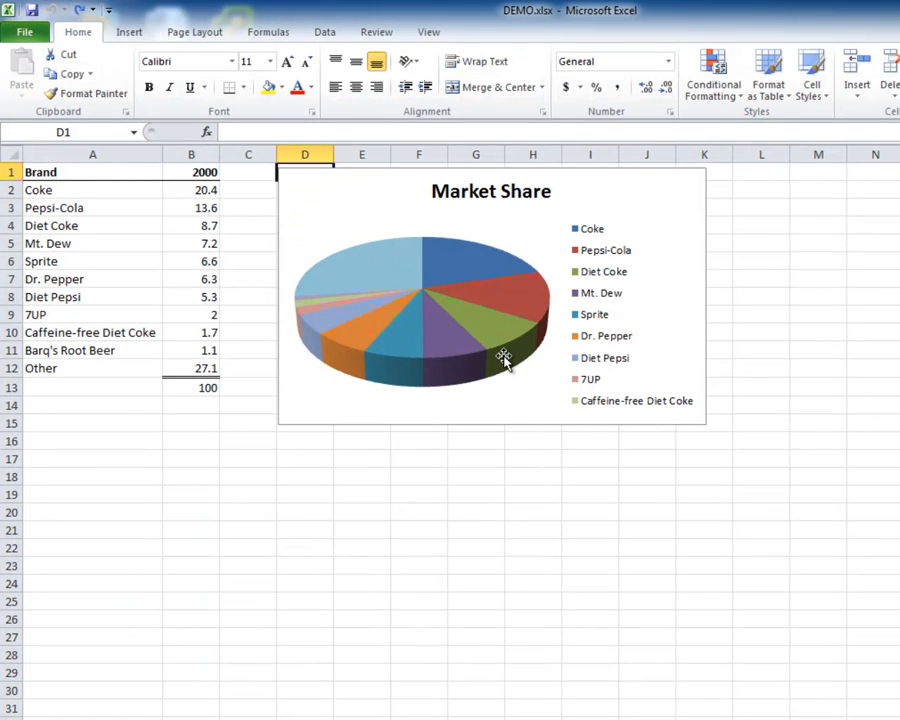
Step: Add data labels to the pie showing category name and value, positioned at Outside End
click(483, 404)
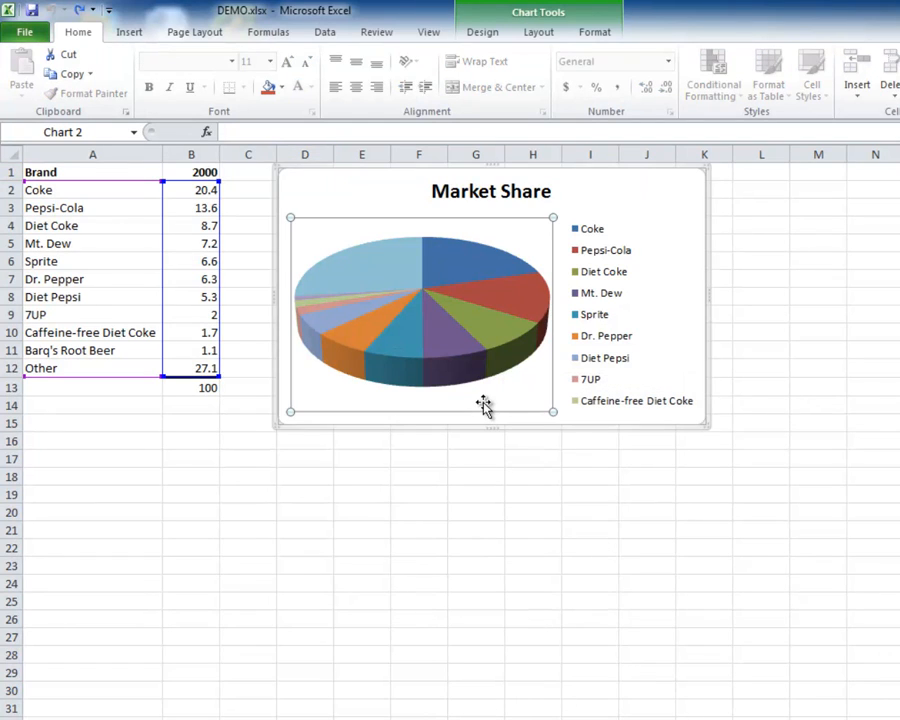
click(533, 33)
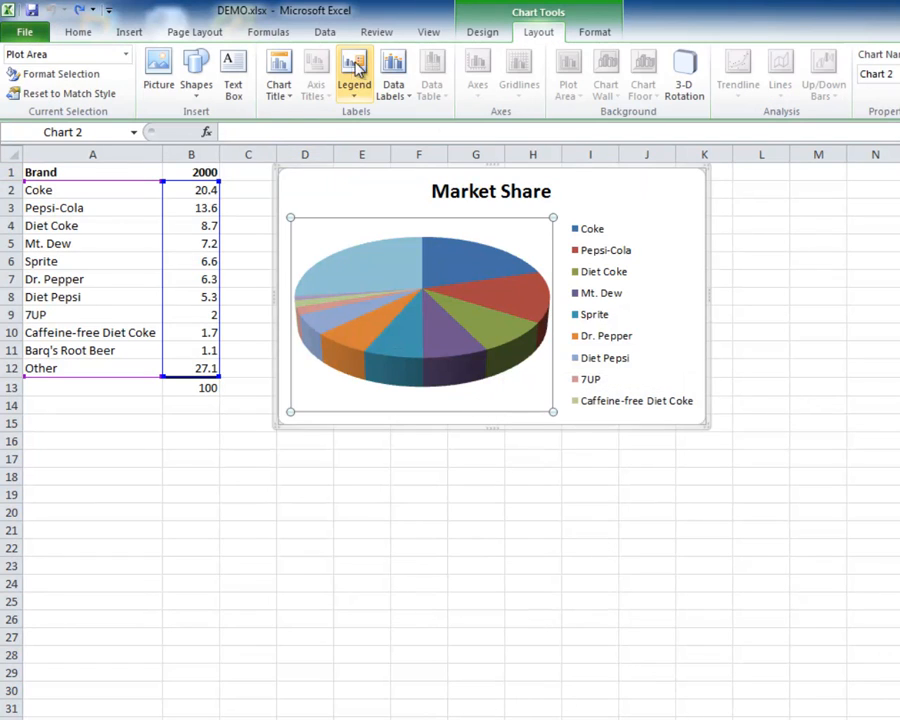
click(394, 88)
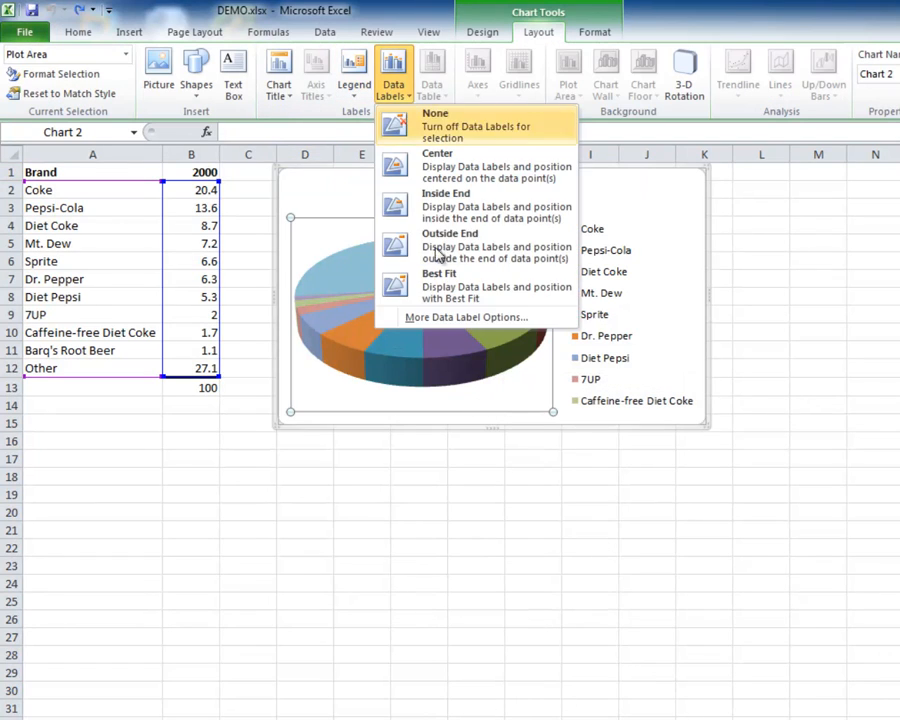
click(455, 318)
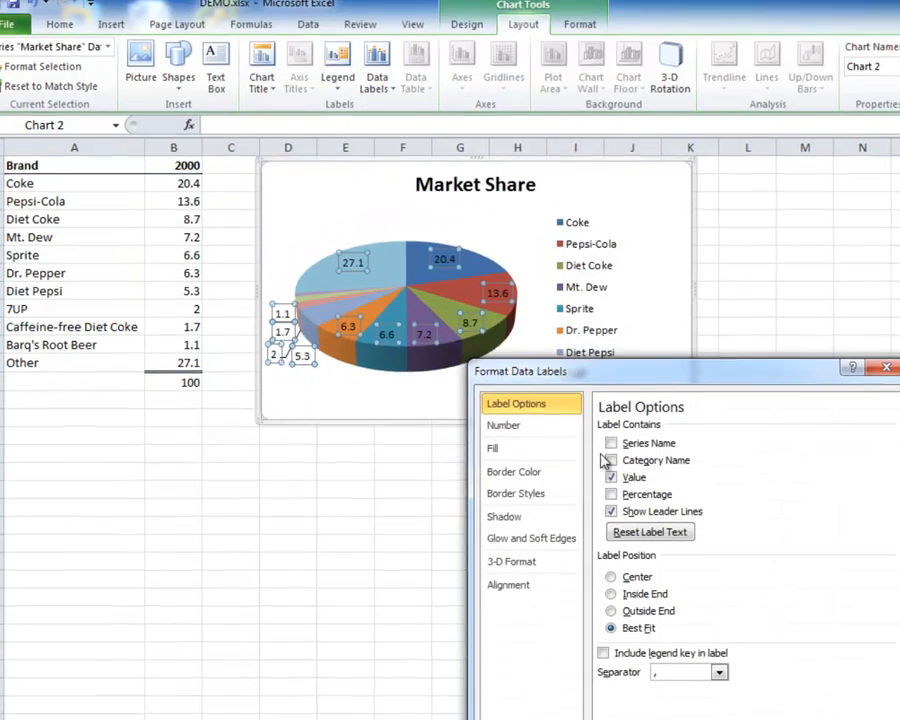
click(609, 460)
click(611, 610)
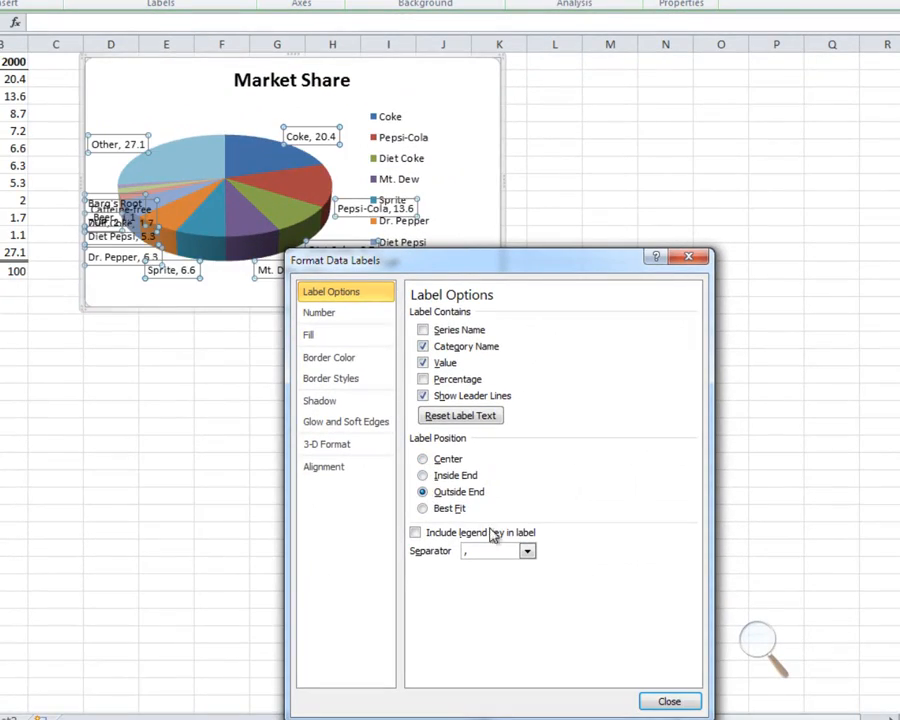
click(669, 701)
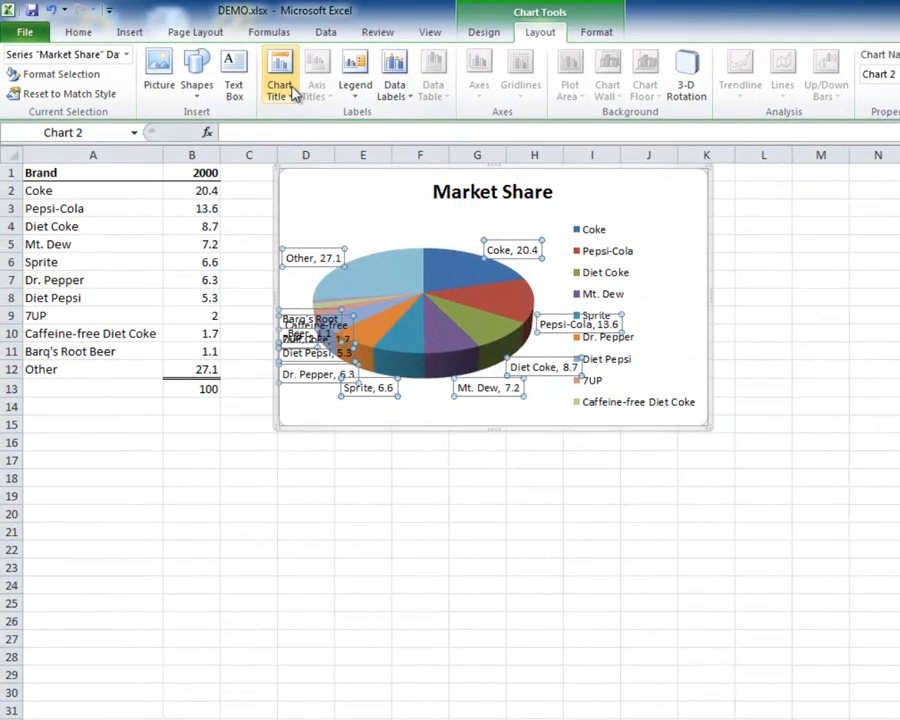
Step: Show the chart legend at the left side of the pie
click(358, 92)
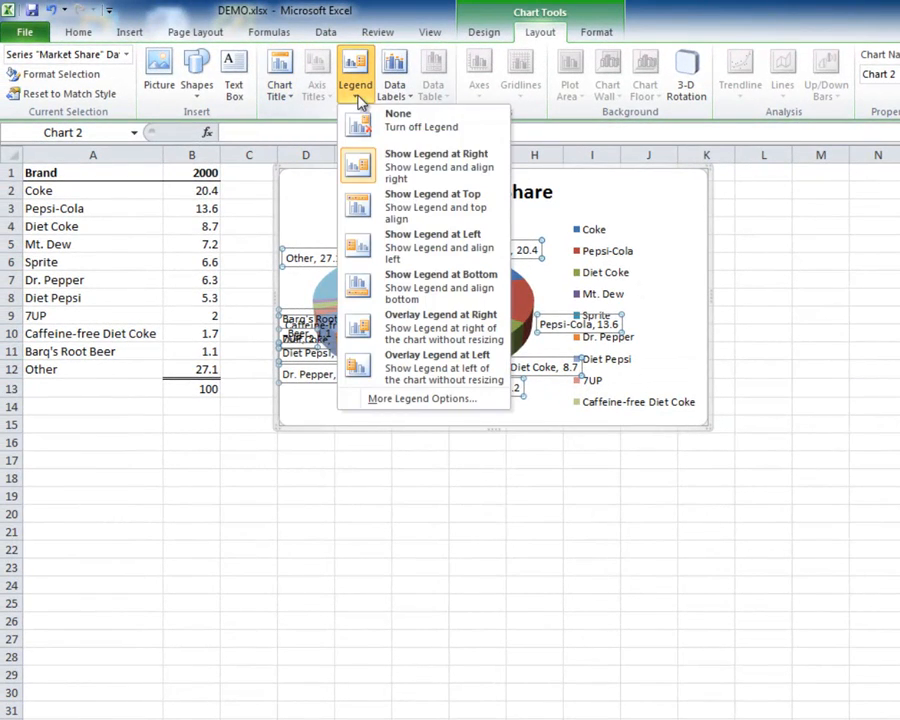
click(390, 244)
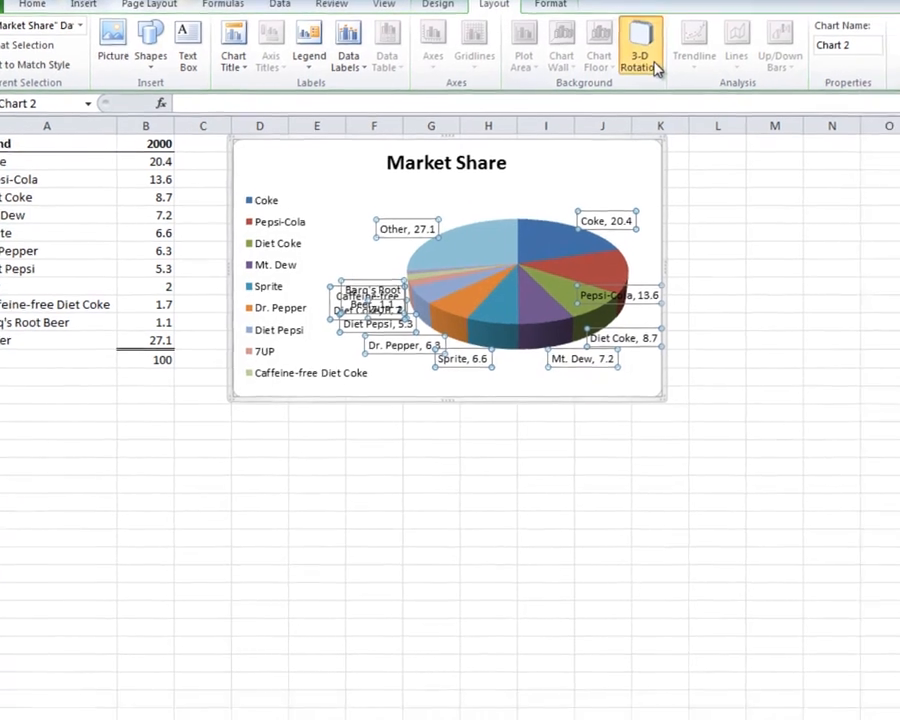
Step: Rotate the 3-D pie chart to an X rotation of 140°
click(686, 78)
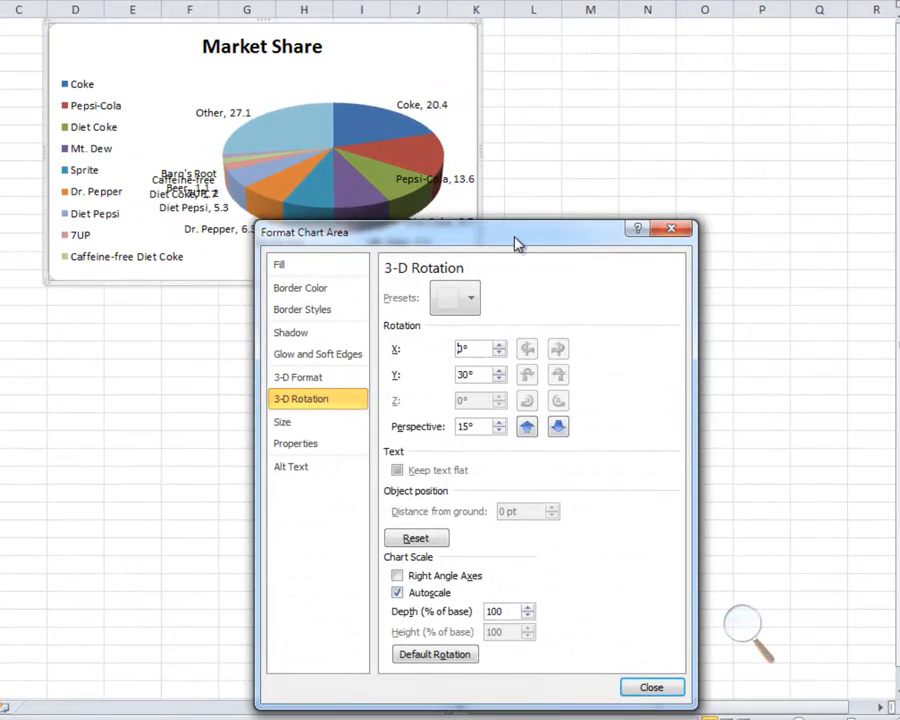
drag(517, 243, 630, 196)
click(612, 299)
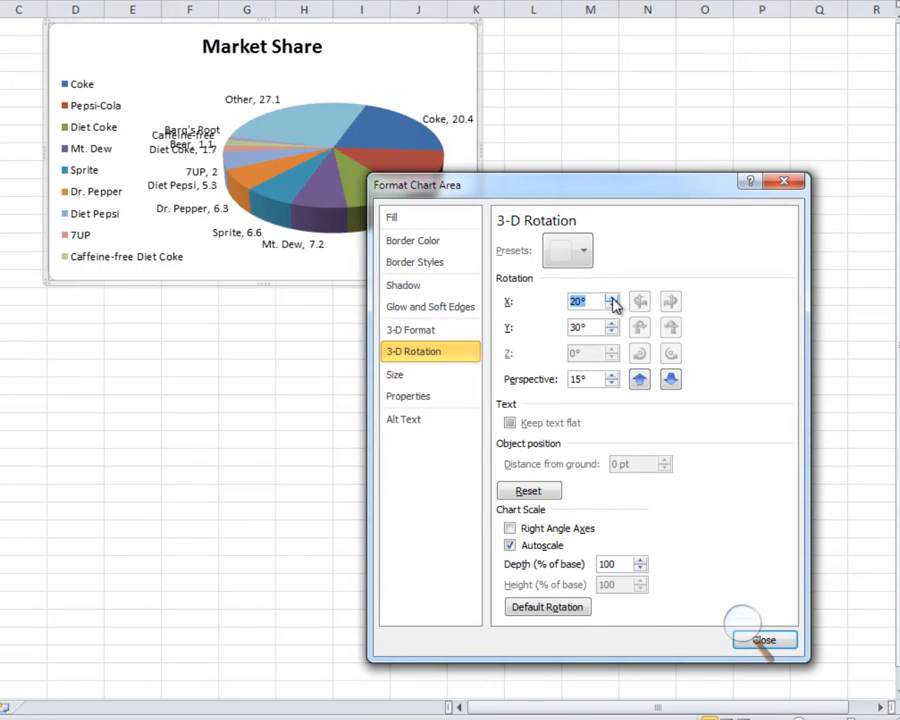
click(612, 299)
click(612, 299)
click(612, 299)
click(612, 299)
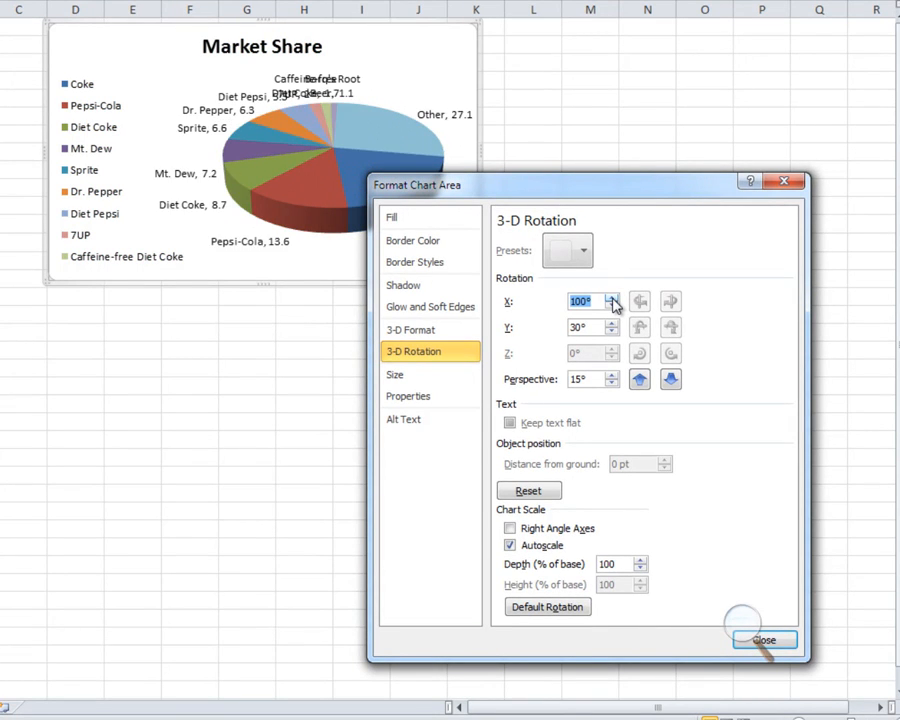
click(612, 299)
click(612, 299)
click(612, 299)
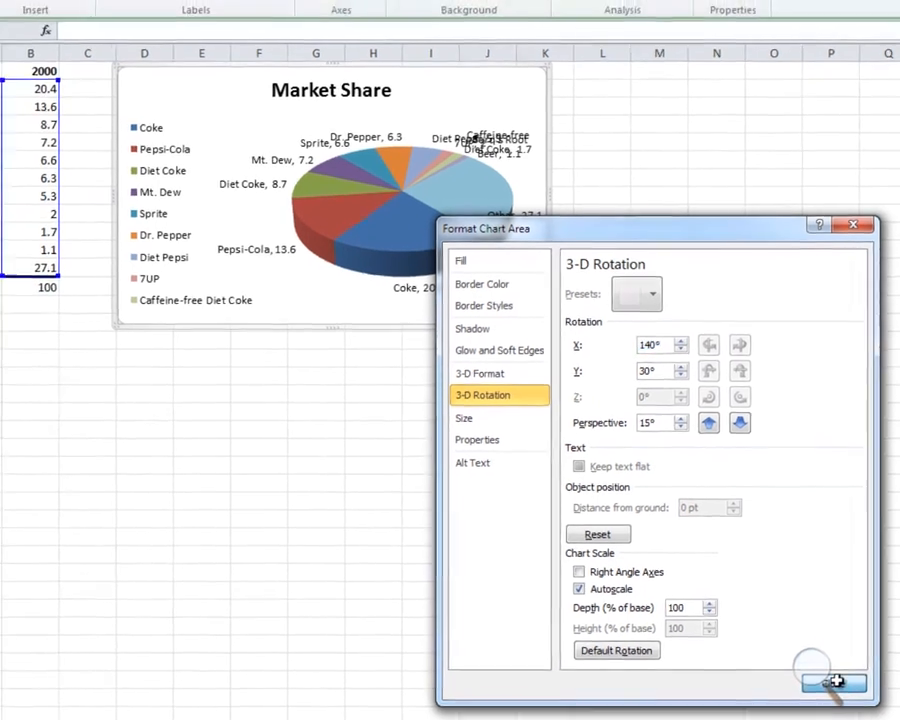
click(764, 640)
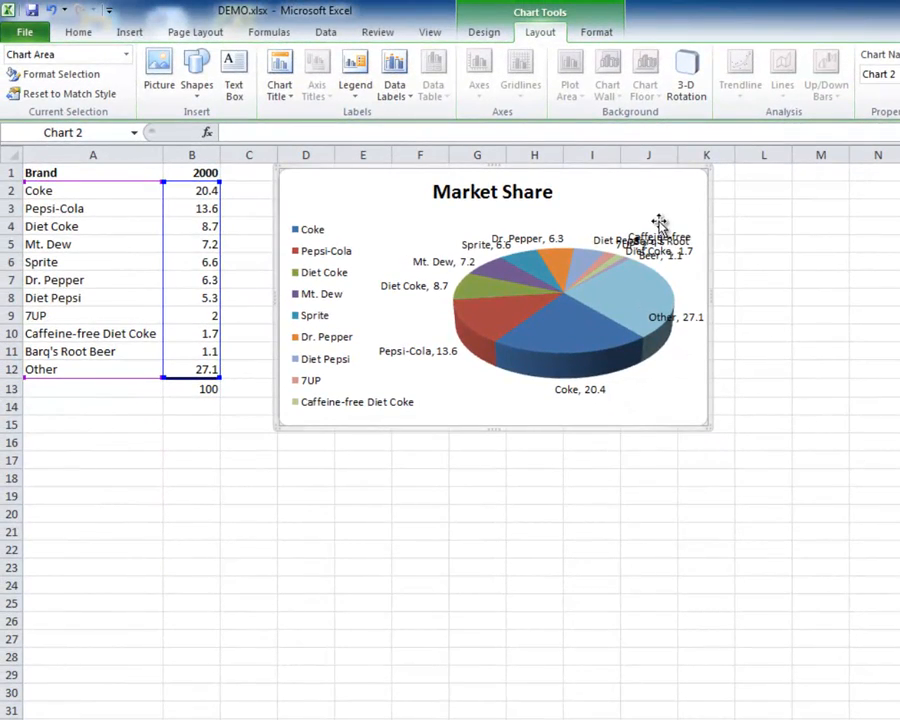
Step: Move the Dr. Pepper and Diet Pepsi data labels outward from the pie, clear of the neighbouring labels
click(128, 55)
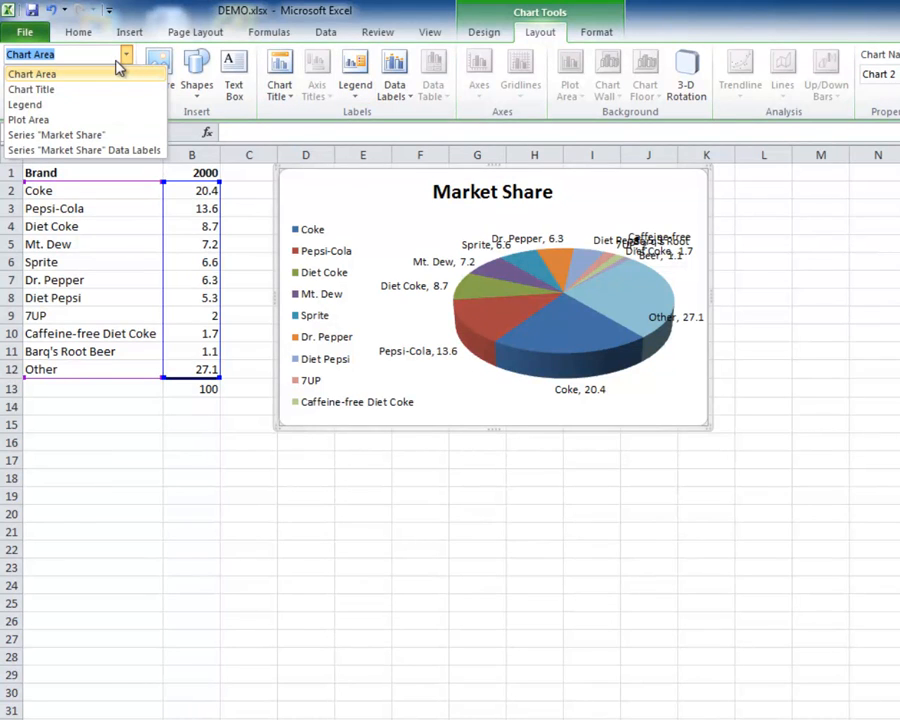
click(88, 120)
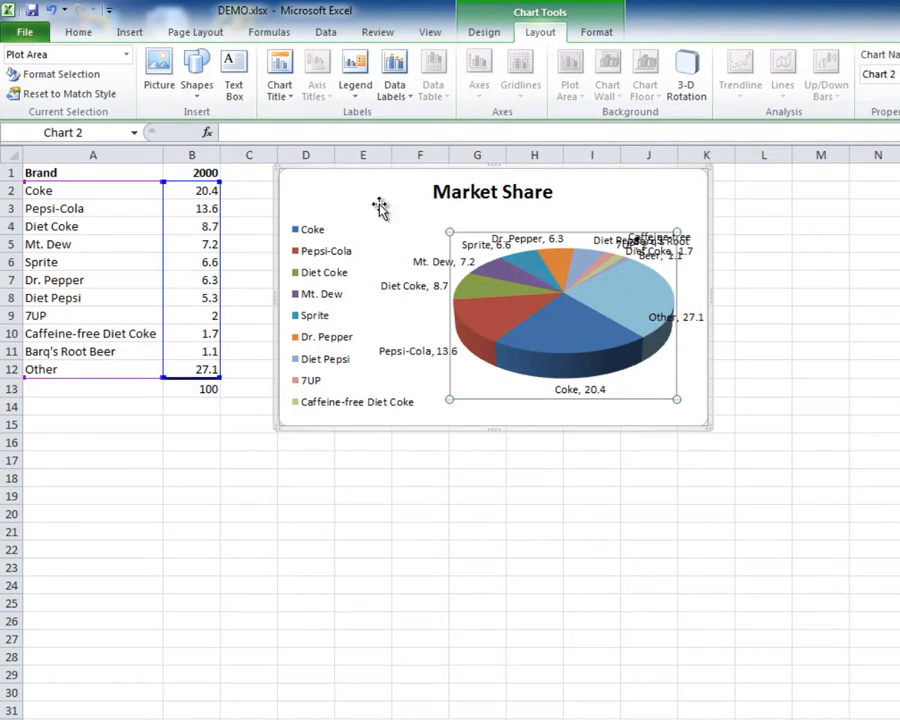
click(664, 232)
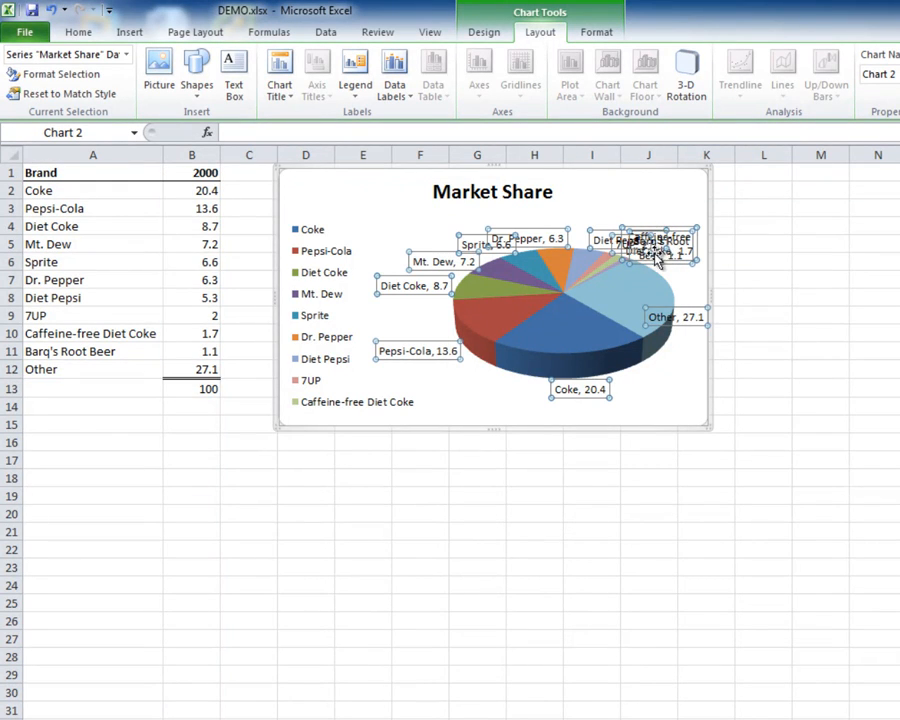
click(552, 232)
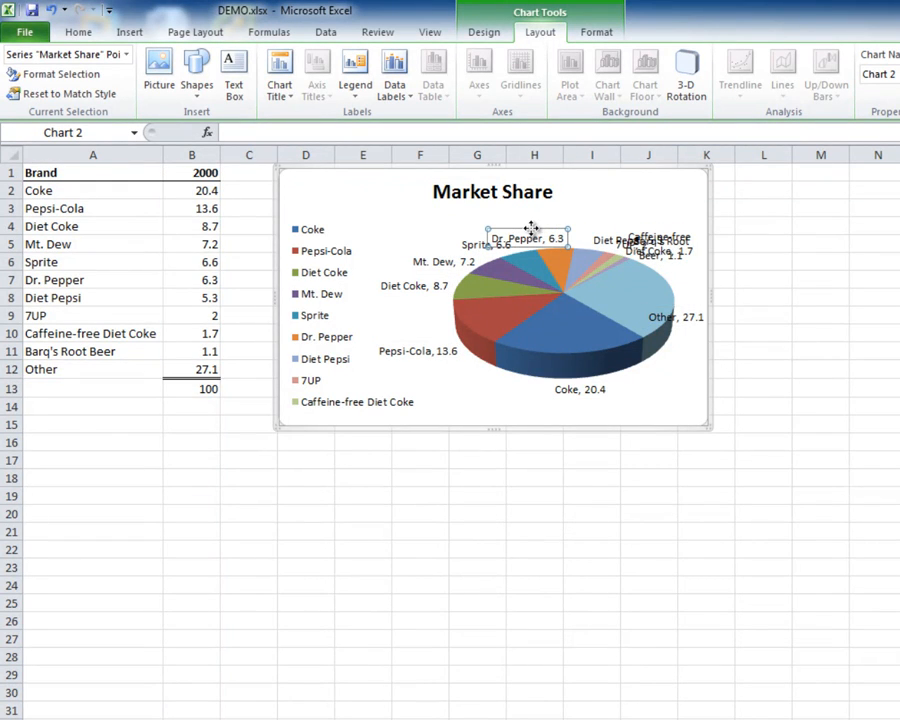
drag(532, 229, 540, 219)
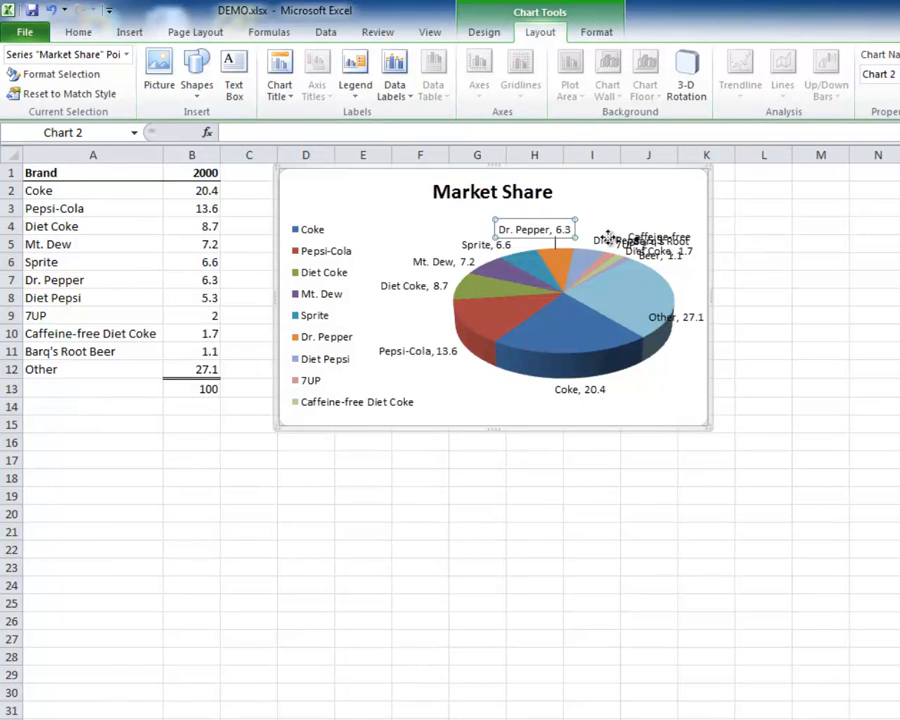
click(609, 238)
drag(609, 231, 599, 205)
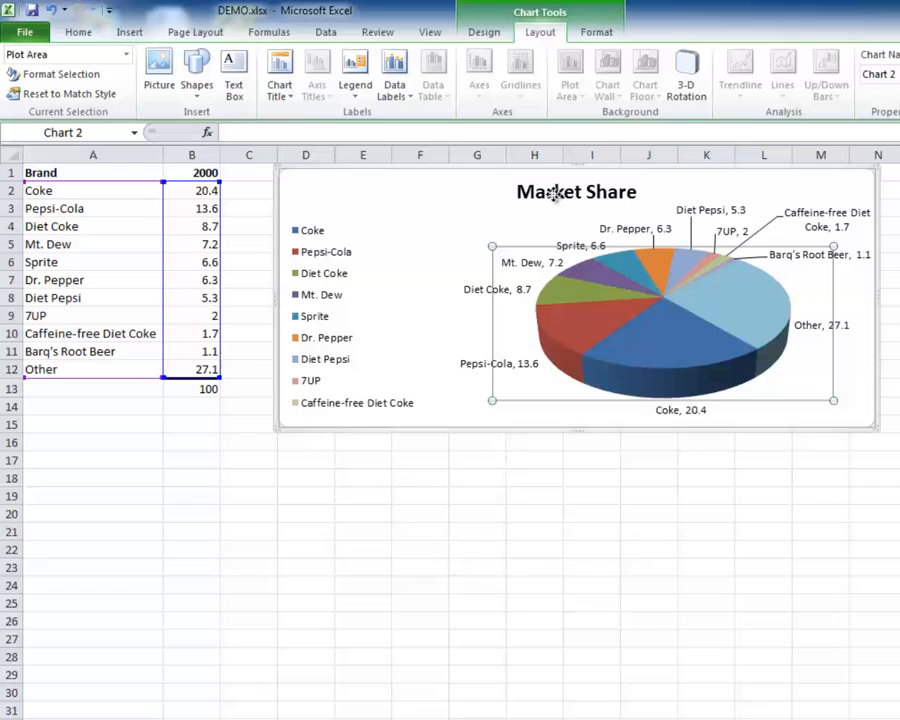
Step: Change the chart title to "2000 - Top-10 CSD Brands - Market Share"
click(556, 194)
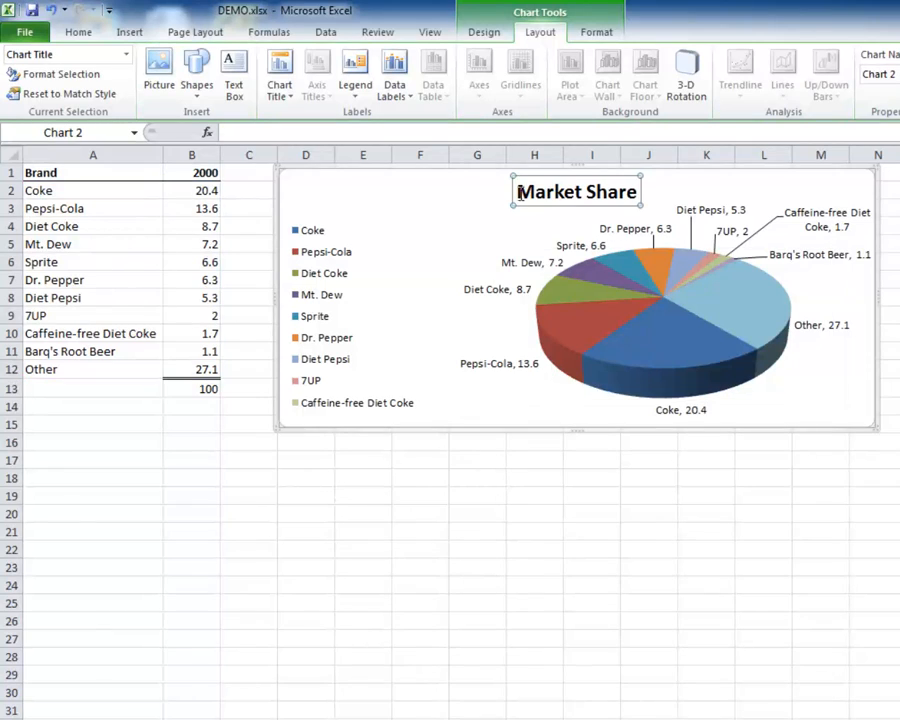
click(517, 192)
text(2000 - )
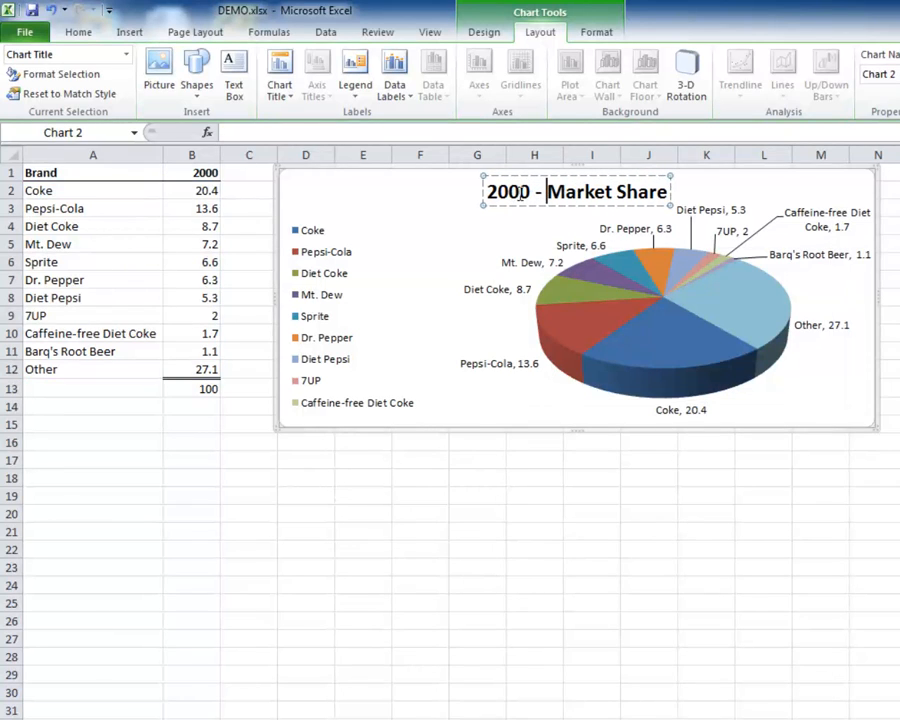
text(Top)
text(-10 C)
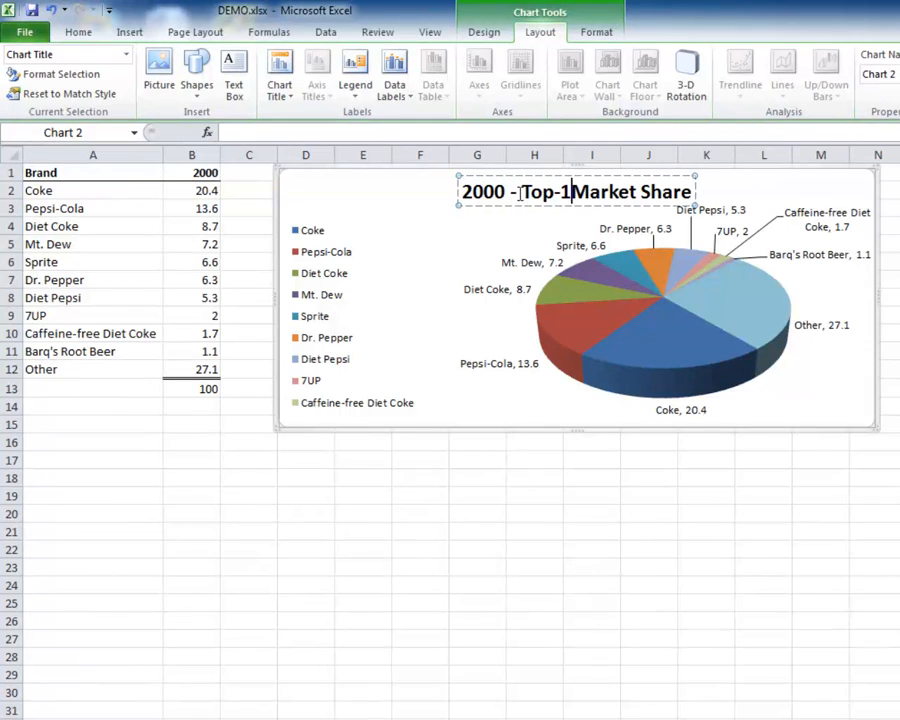
text(SD Brand)
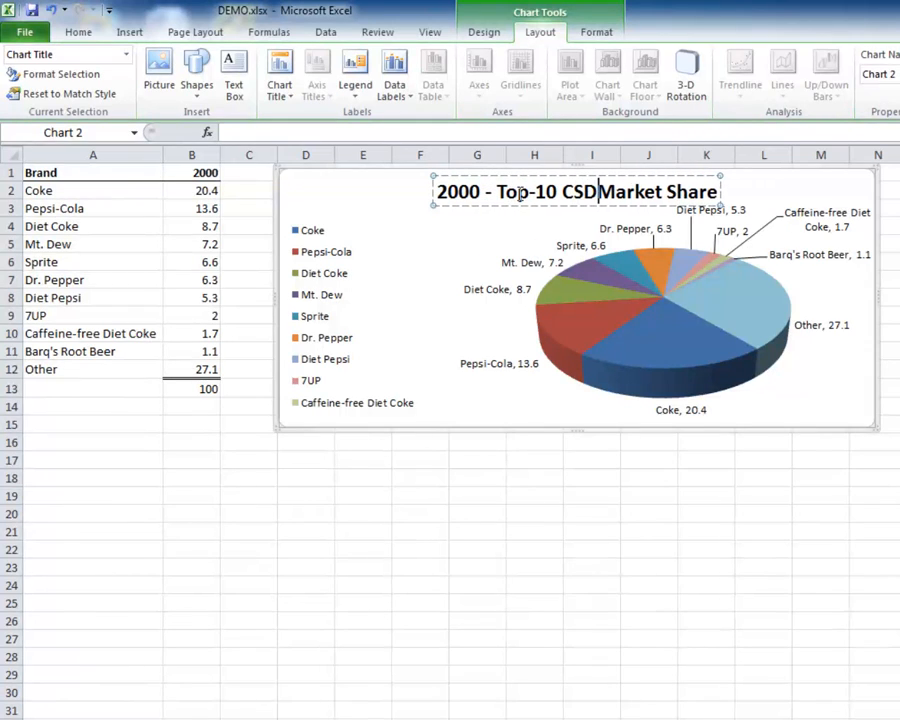
text(s -)
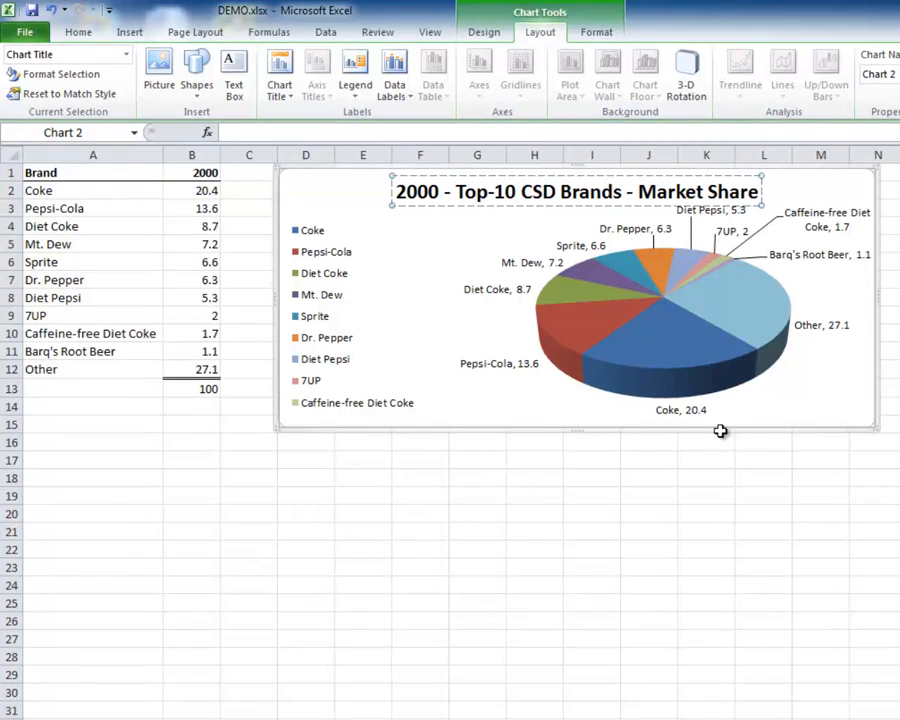
click(798, 414)
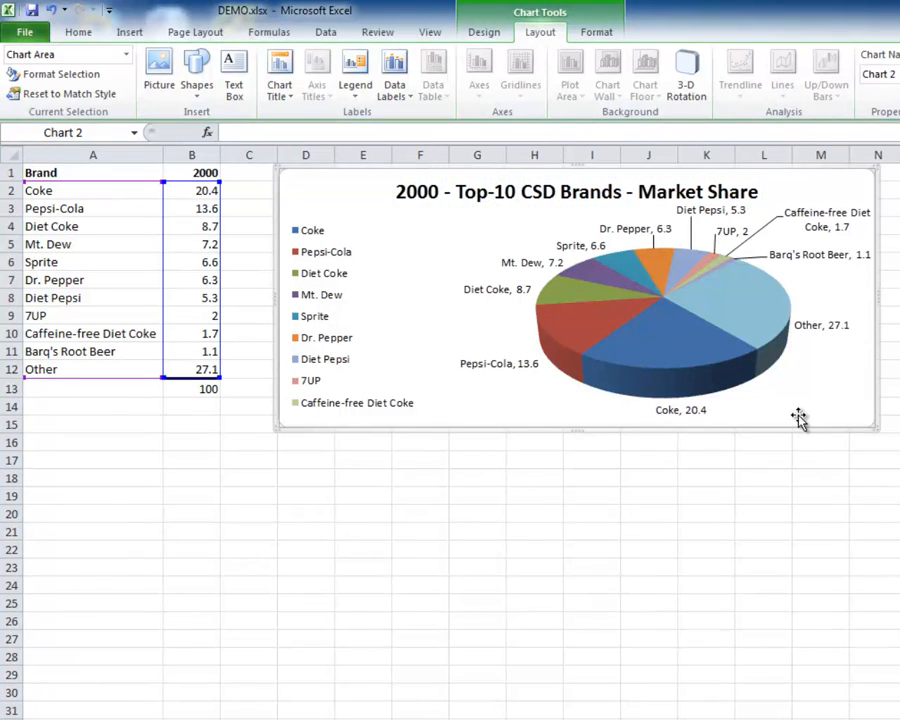
Step: Move the plot area slightly down, away from the title, and extend the chart's lower edge into row 16
click(126, 54)
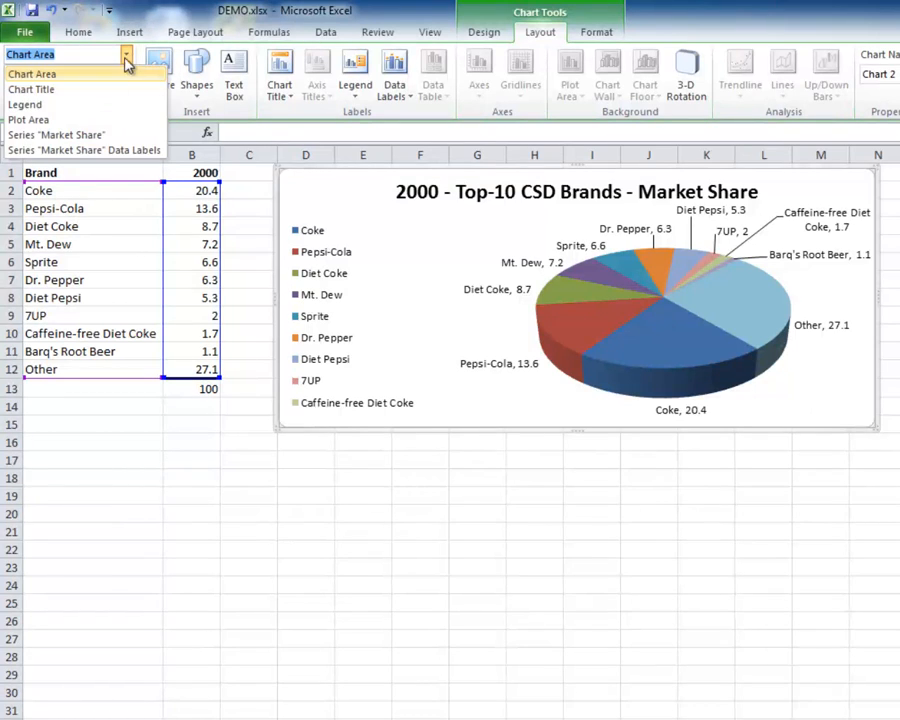
click(40, 120)
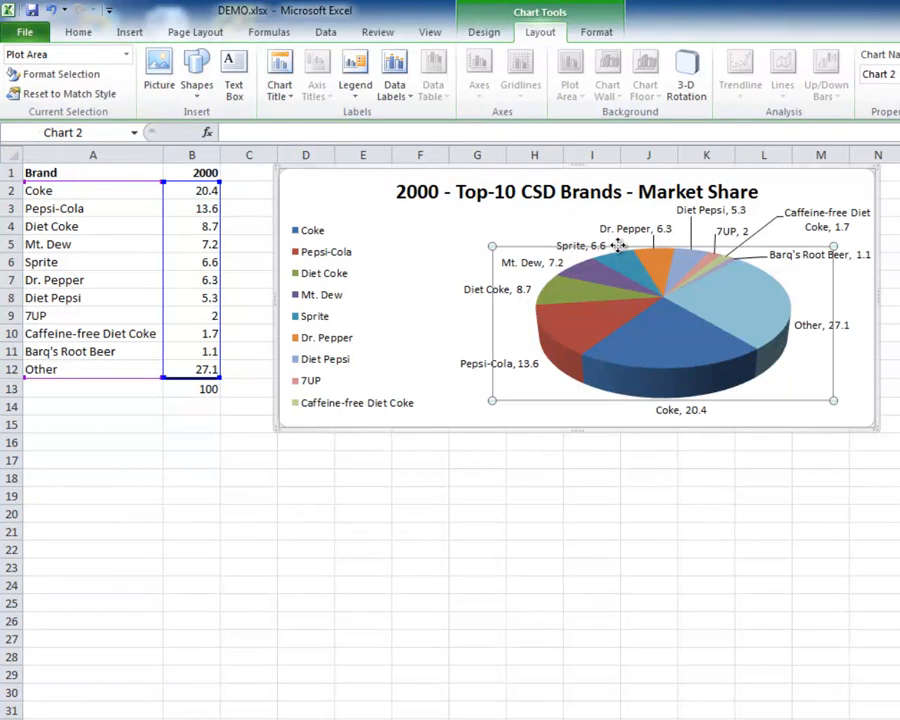
drag(619, 245, 619, 259)
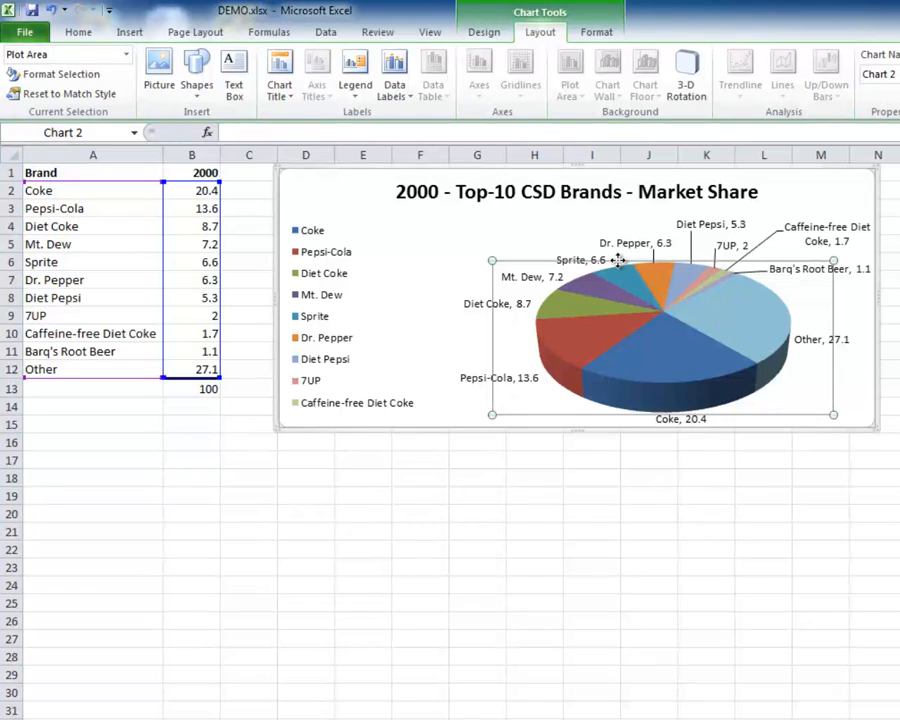
key(Escape)
click(586, 428)
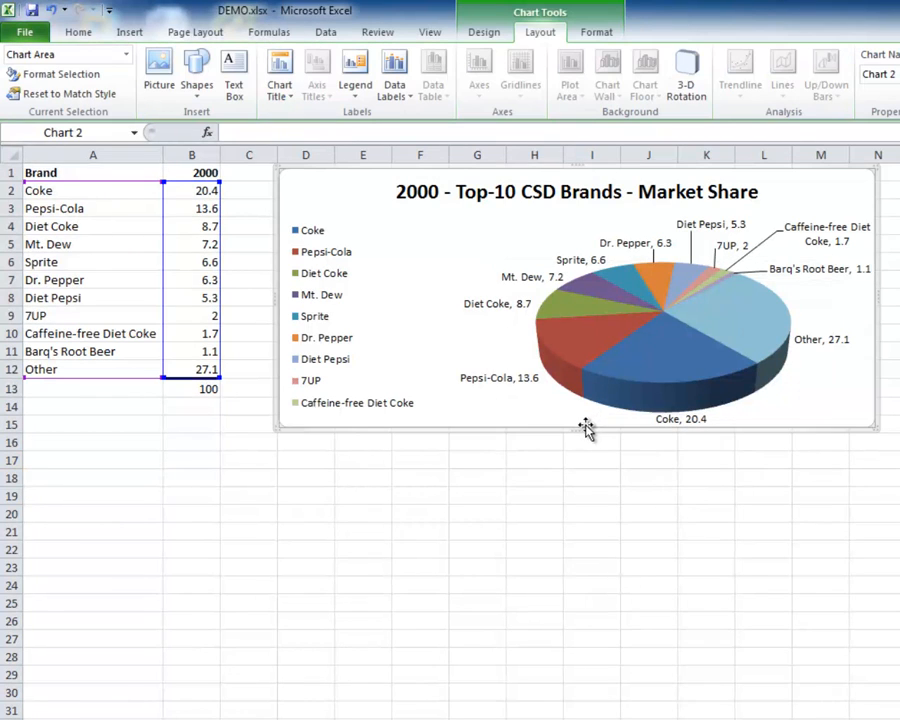
mouse_move(581, 428)
mouse_down()
mouse_move(581, 492)
mouse_move(583, 443)
mouse_up()
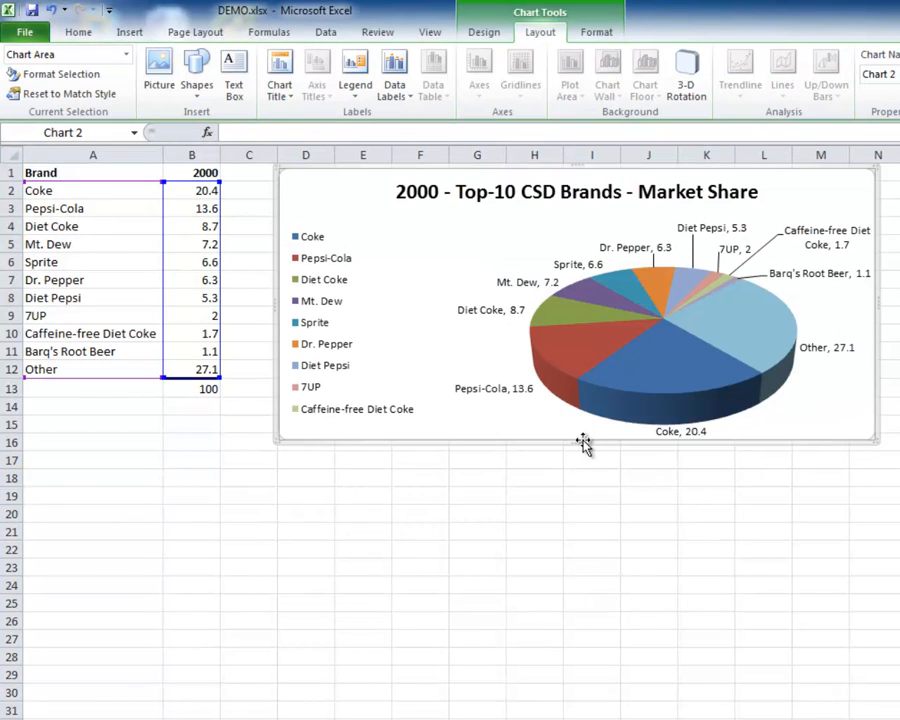
Step: Shrink the plot area slightly from its lower-left corner and save the workbook
click(126, 54)
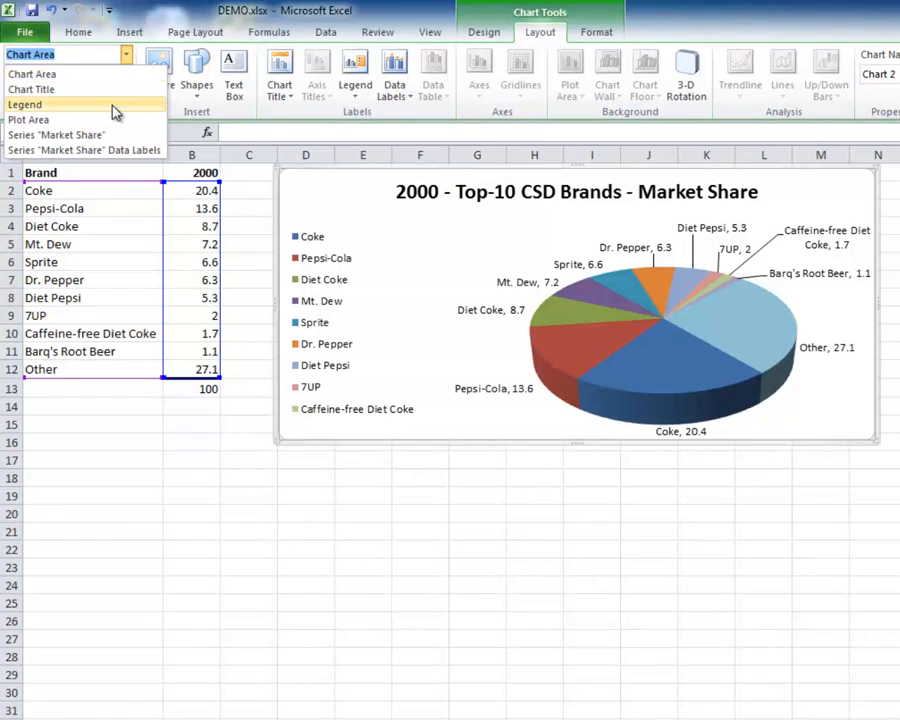
click(60, 119)
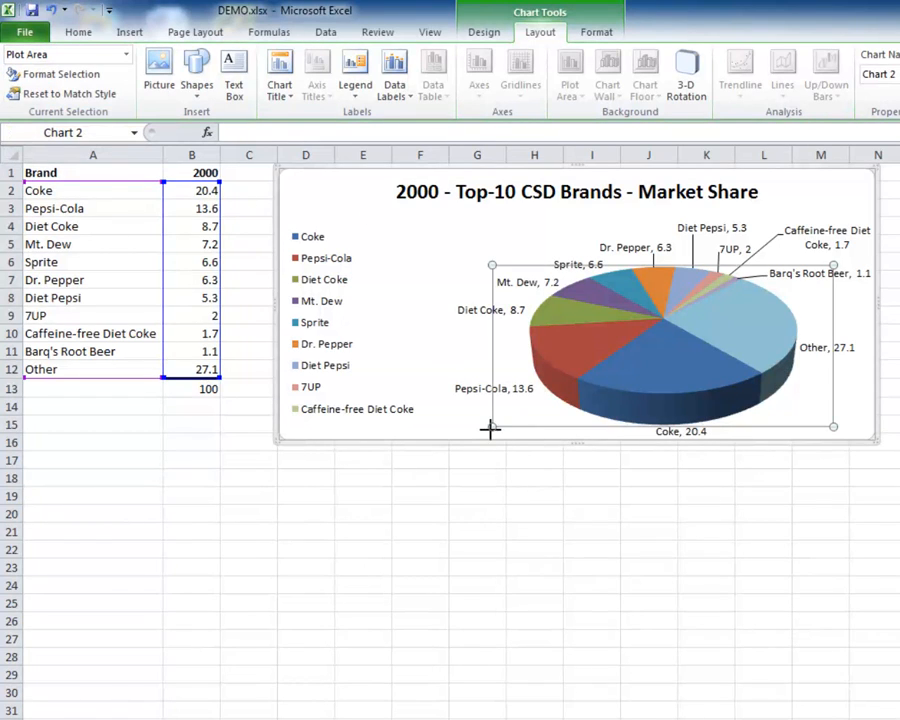
drag(494, 423, 506, 411)
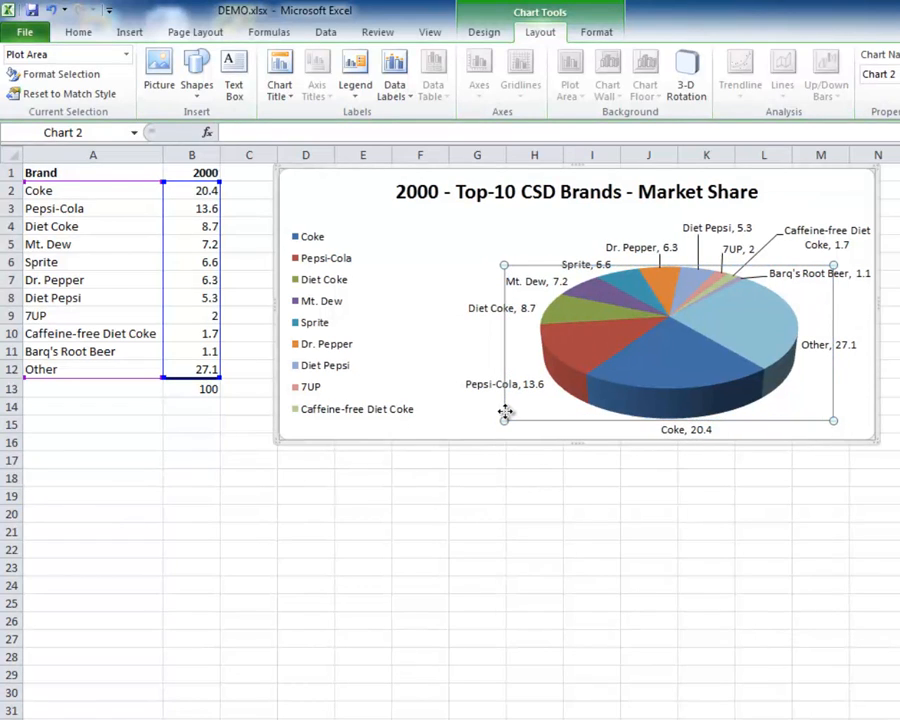
click(424, 287)
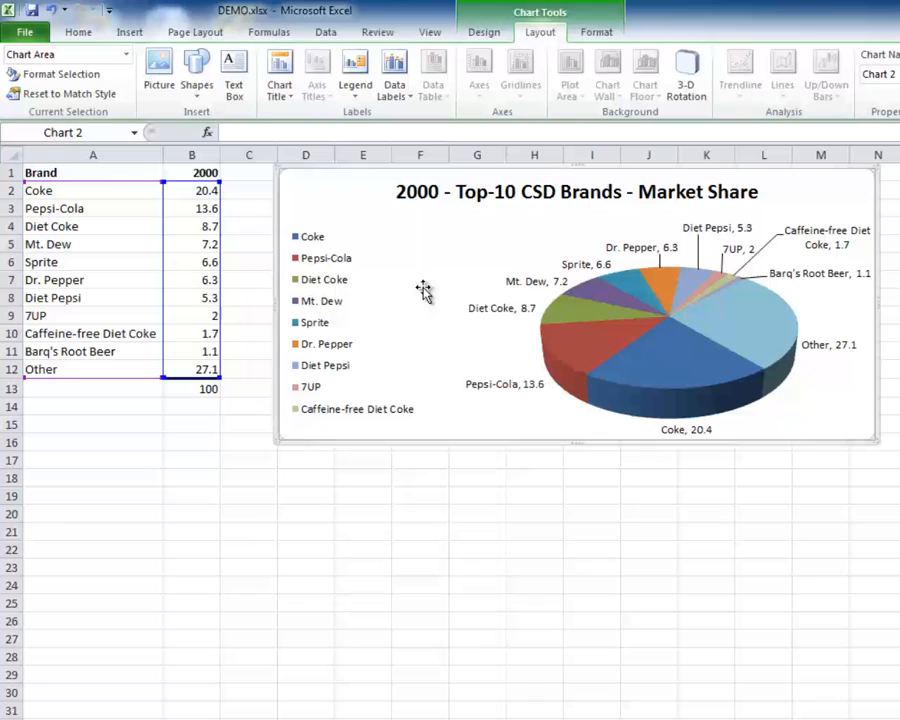
click(33, 11)
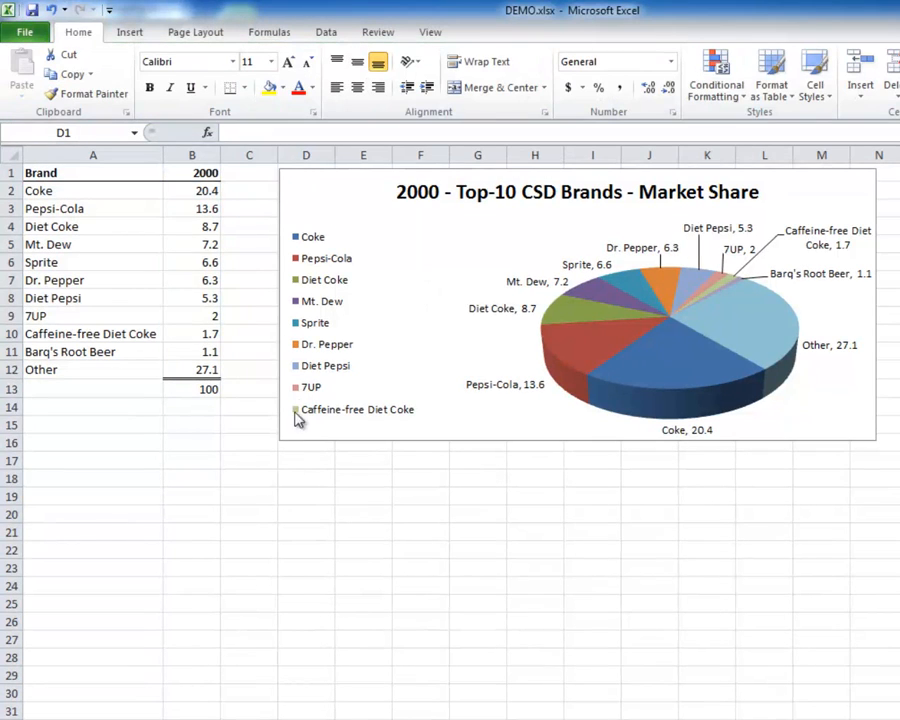
Step: Extend the legend box upward to just below the title level to fit all brands, including Barq's Root Beer and Other
click(322, 354)
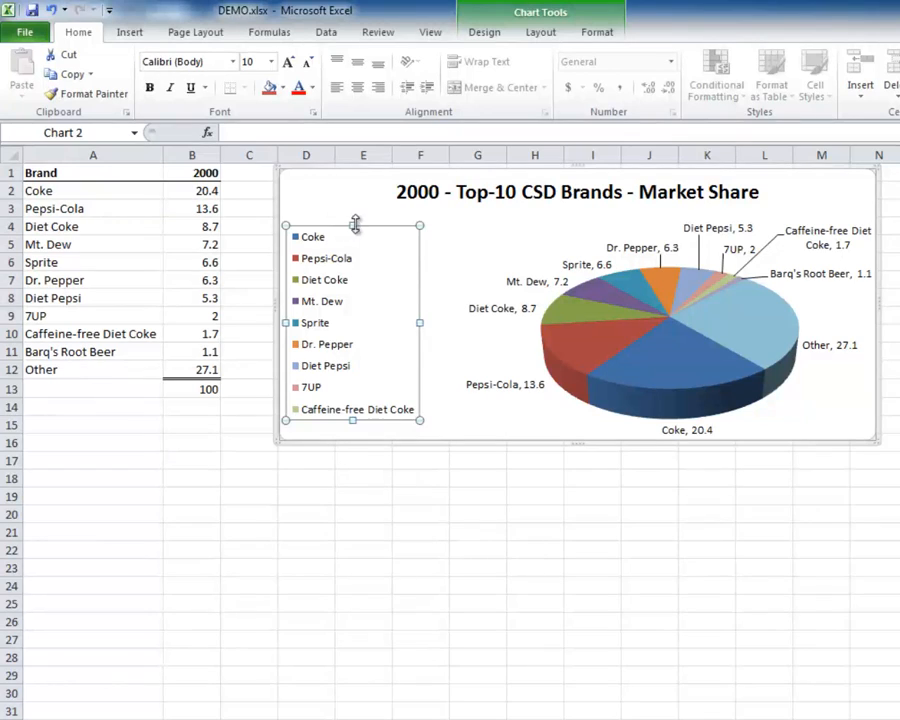
drag(352, 225, 352, 203)
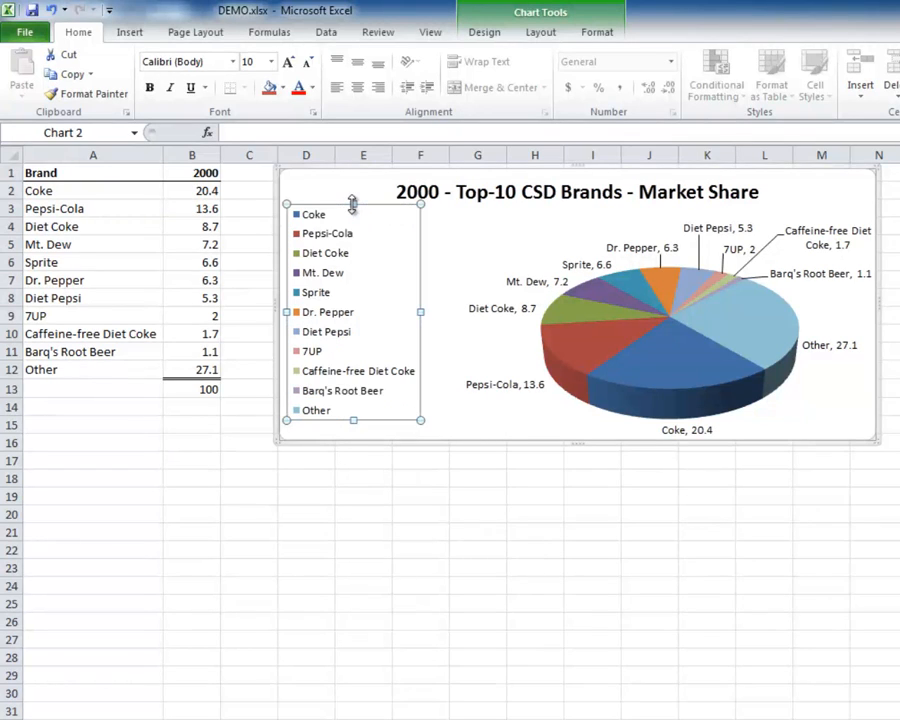